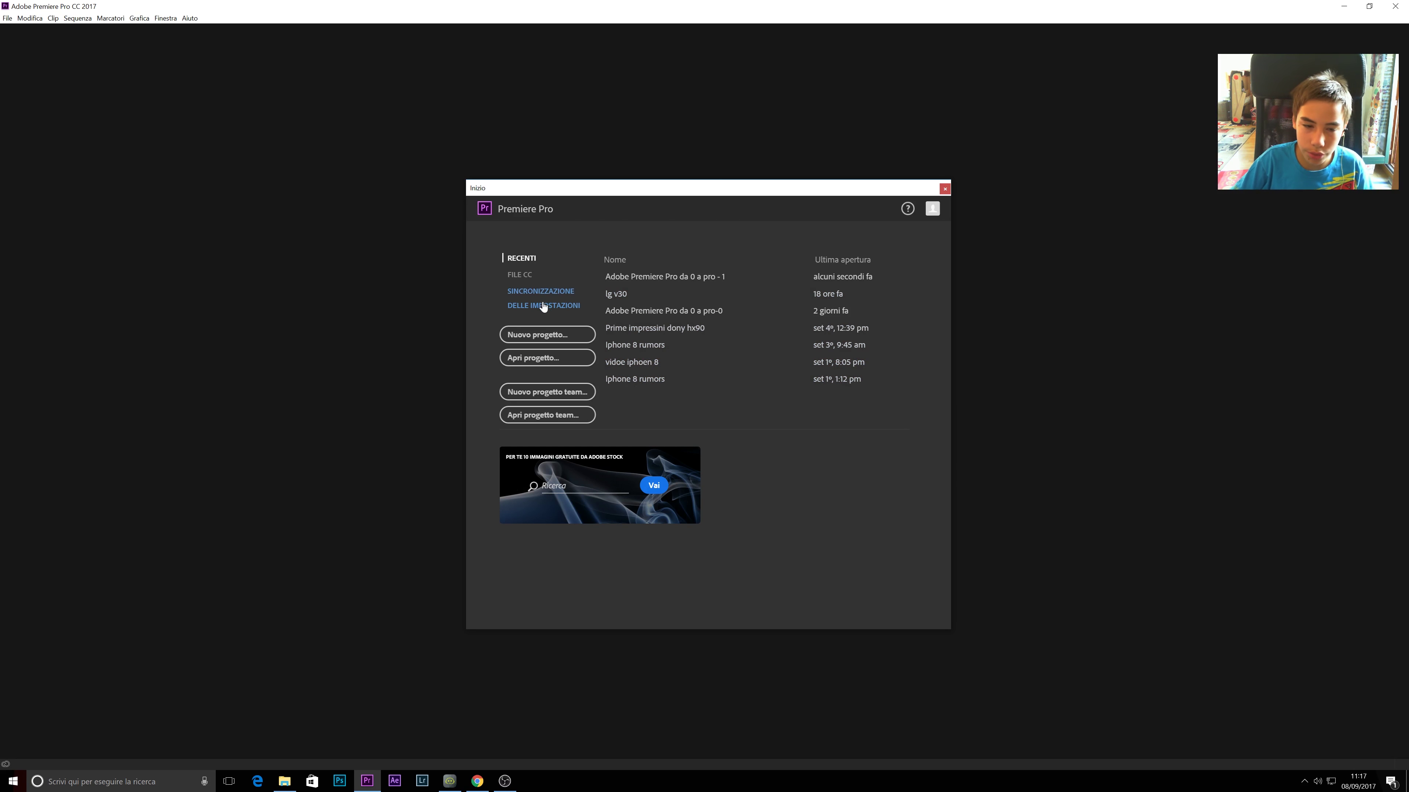
Create a new project named 'Insieme 1' and choose the folder it is saved in
click(561, 337)
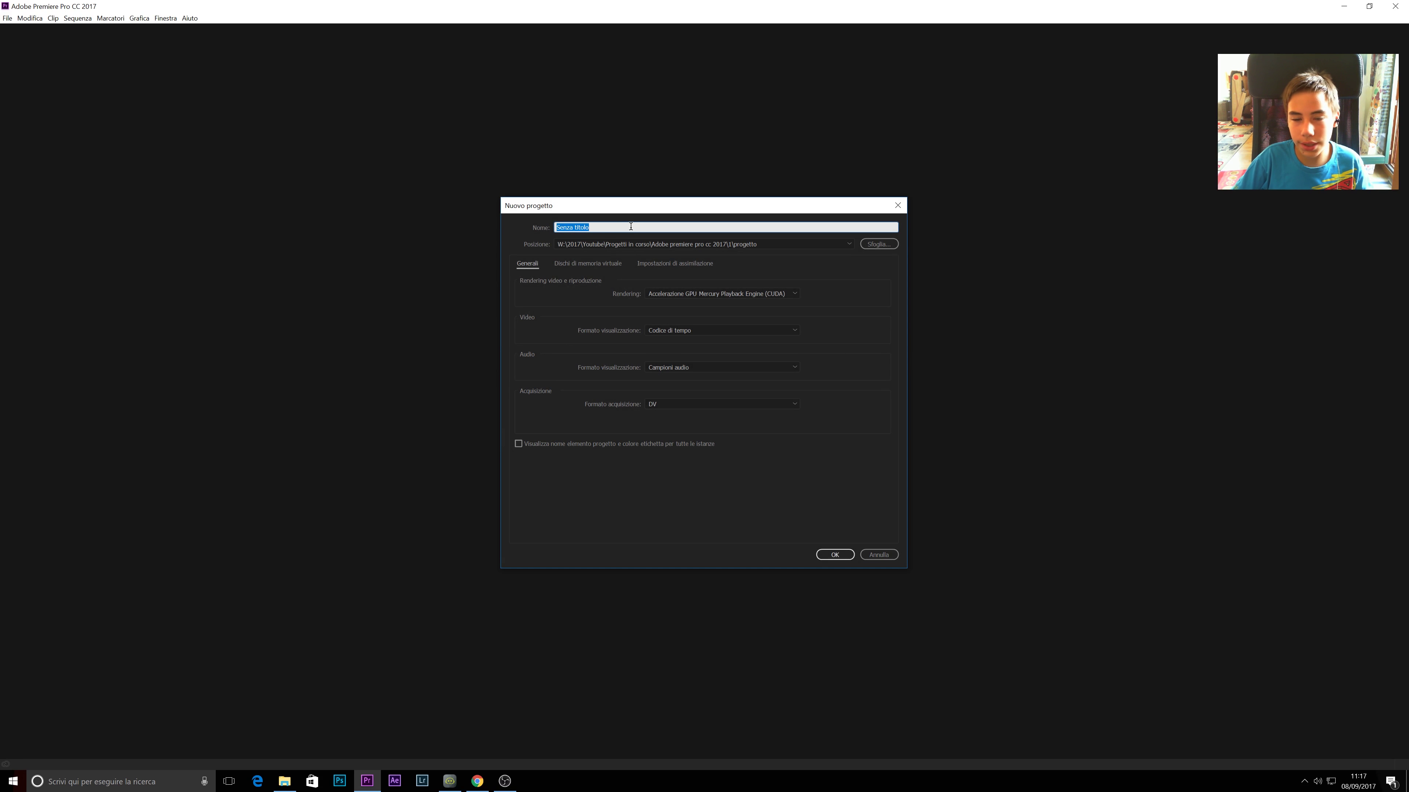
text(A)
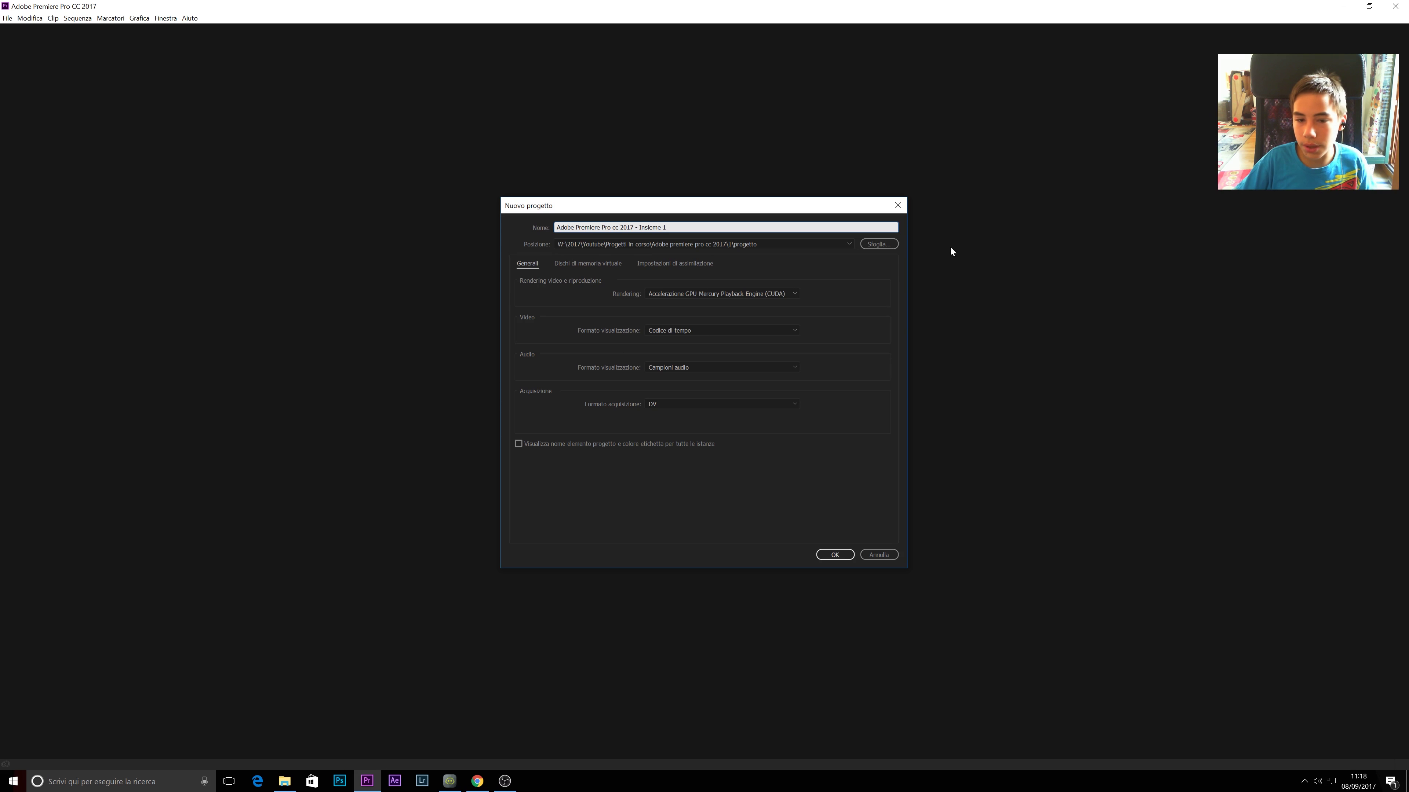
click(878, 244)
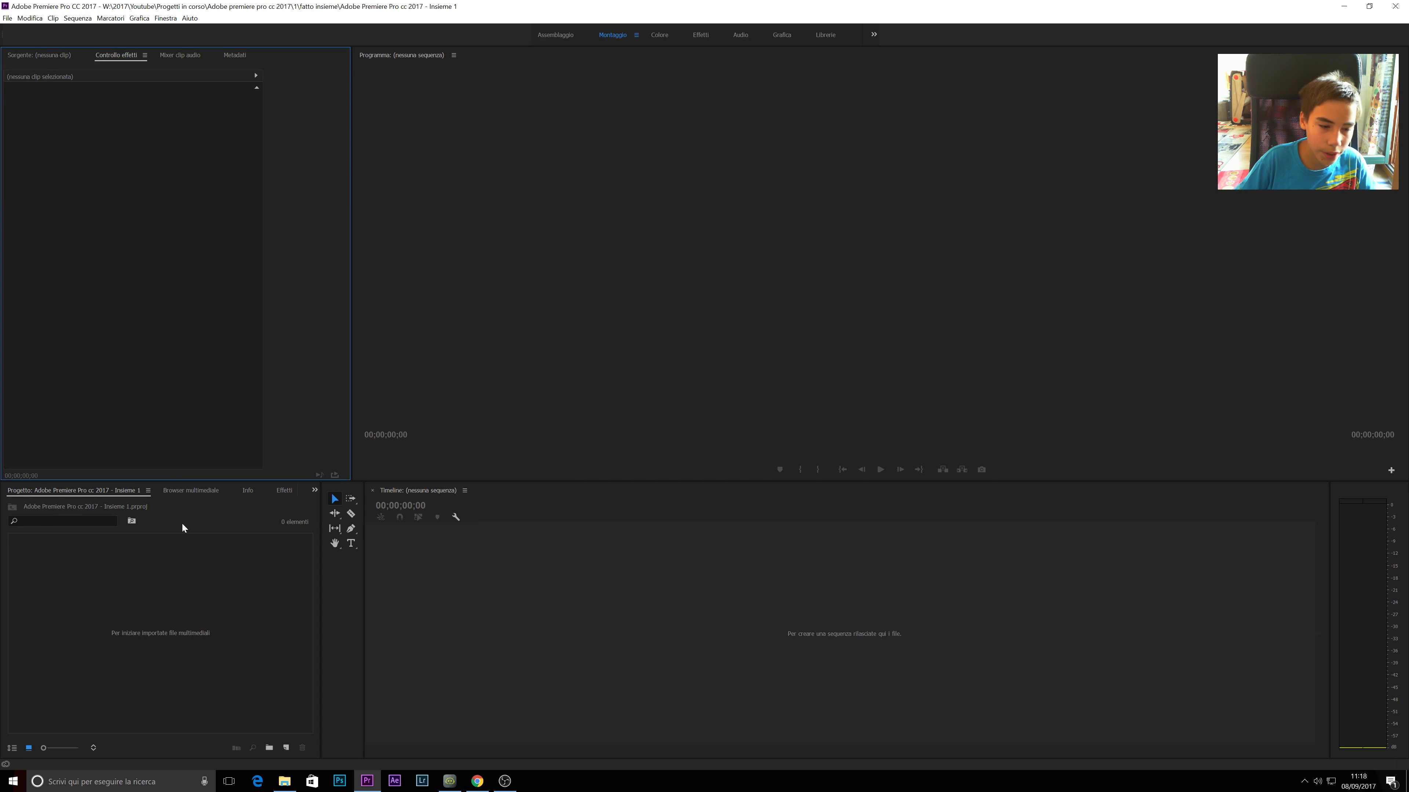
click(190, 490)
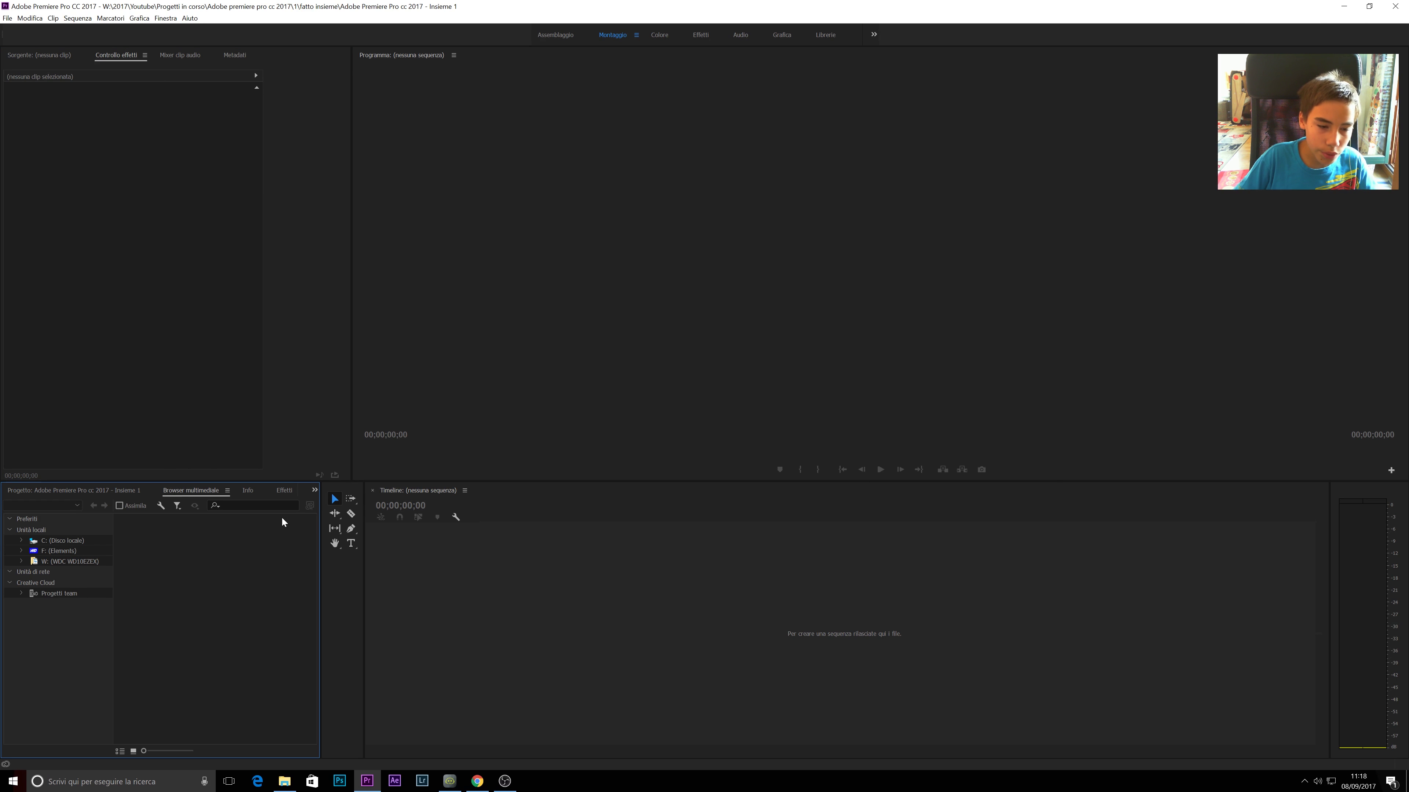
click(247, 492)
click(279, 491)
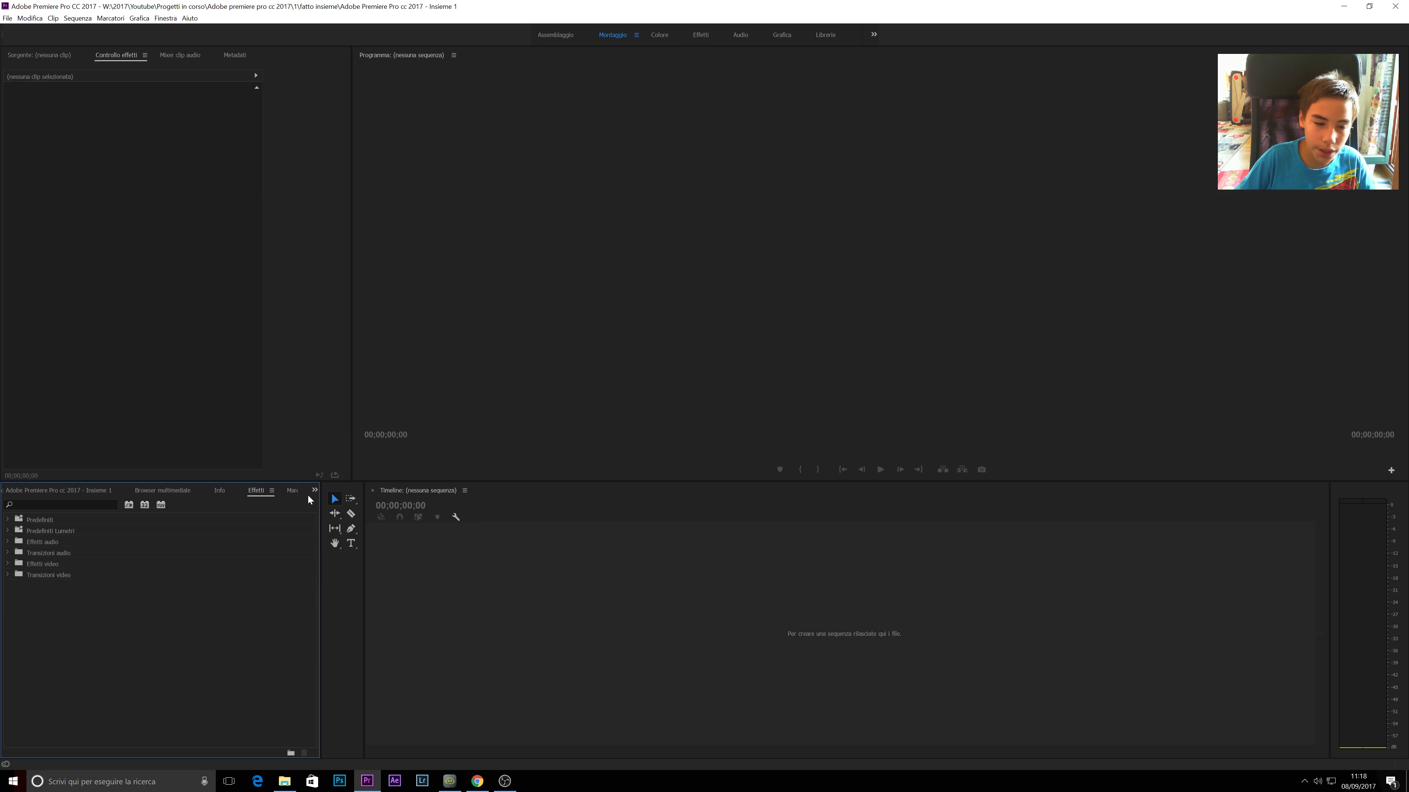
click(293, 493)
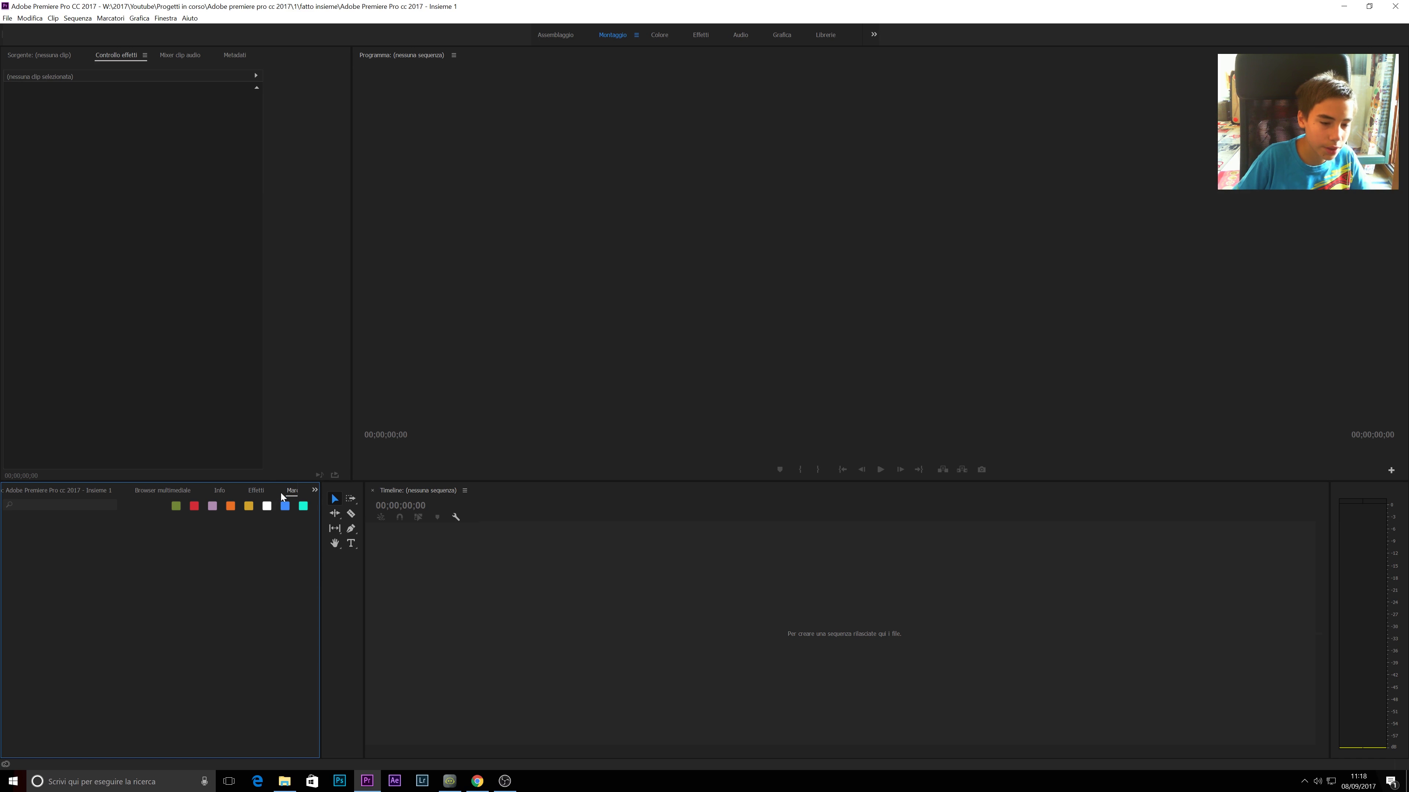
click(315, 490)
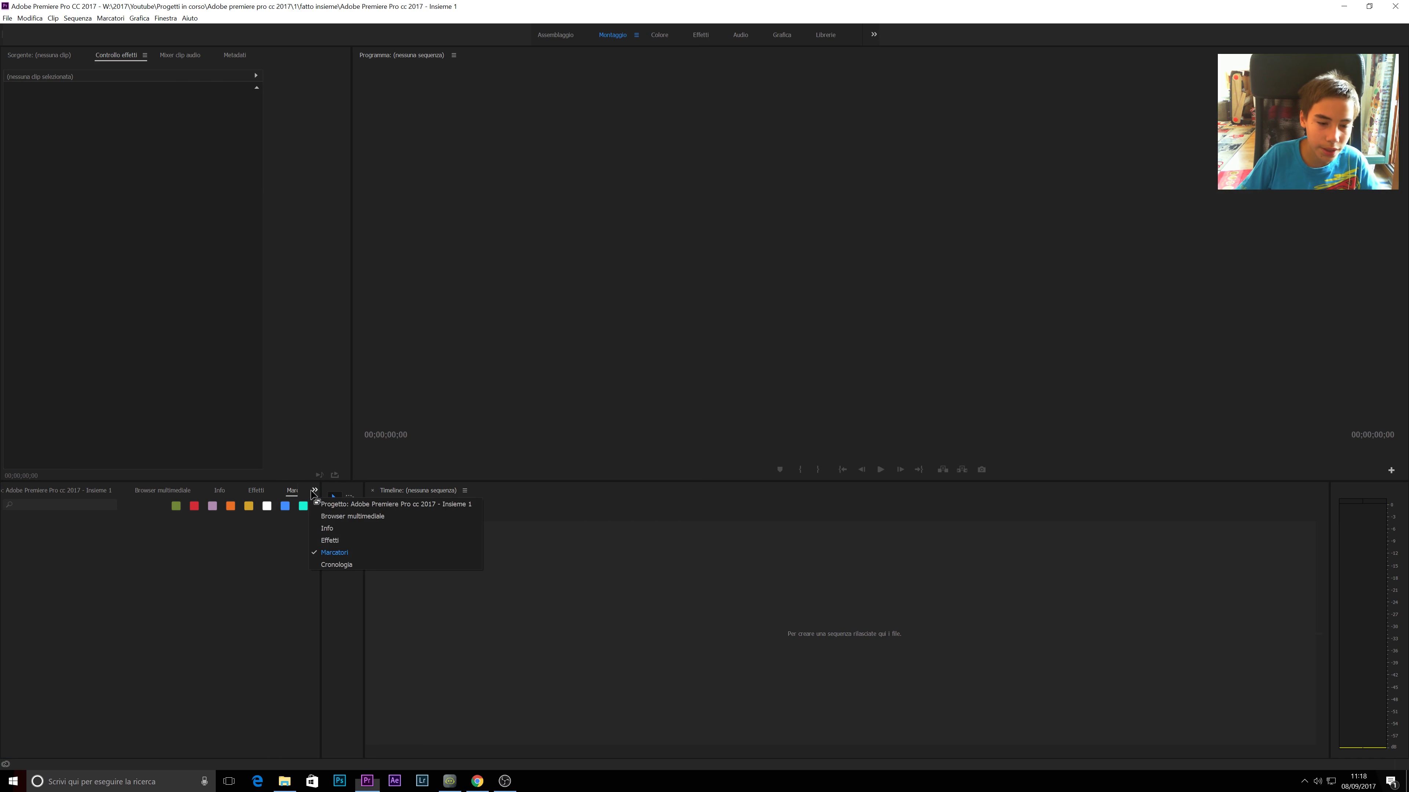
click(331, 564)
click(14, 491)
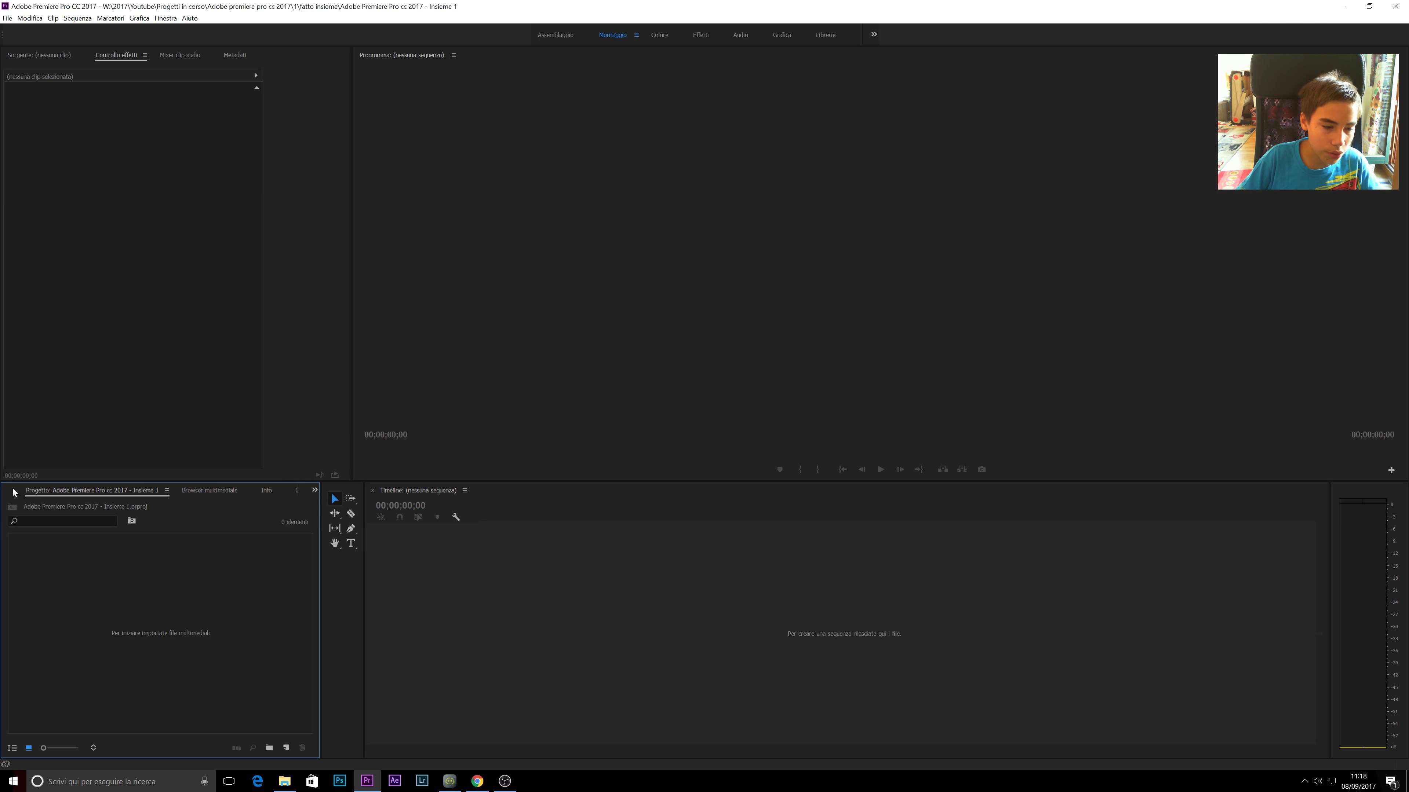
click(40, 58)
click(108, 57)
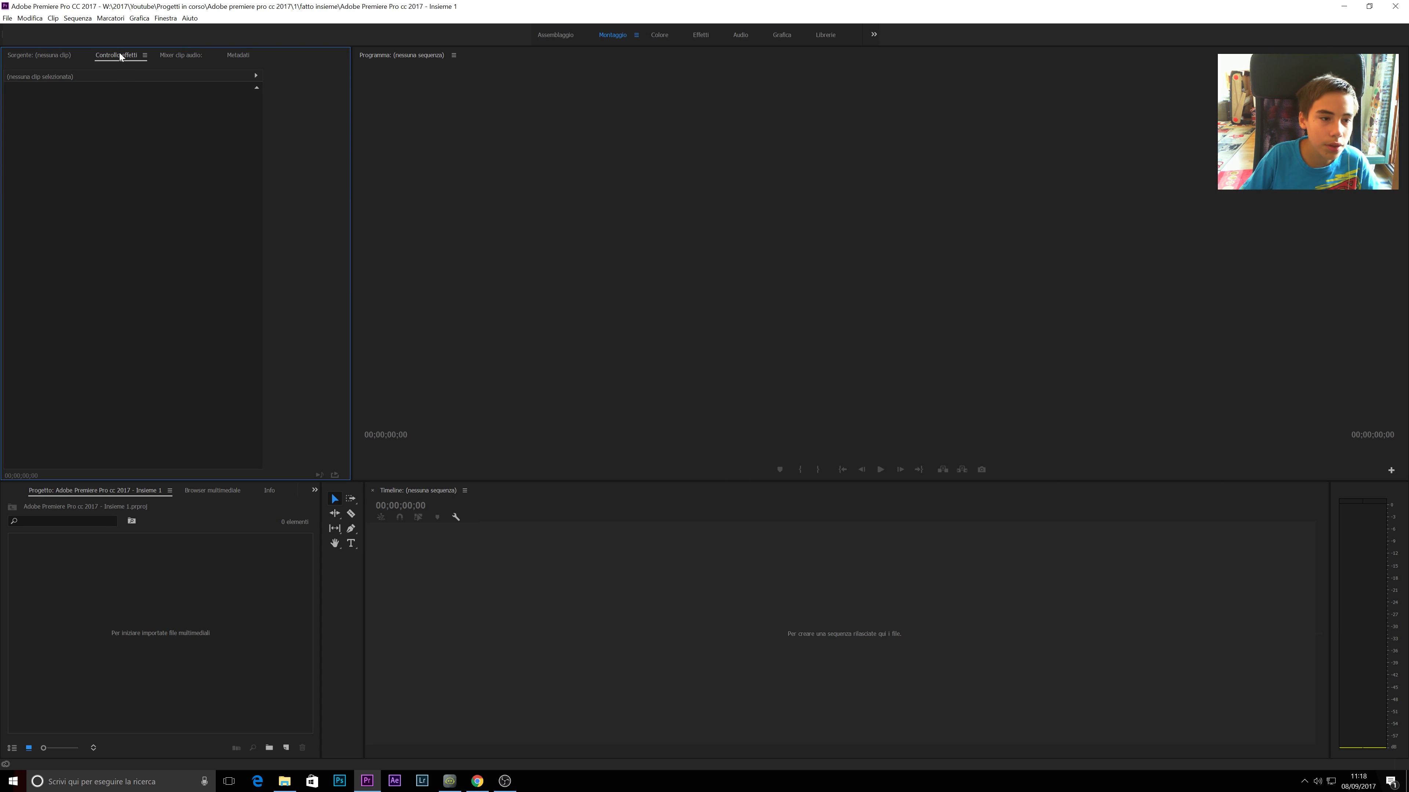
click(179, 55)
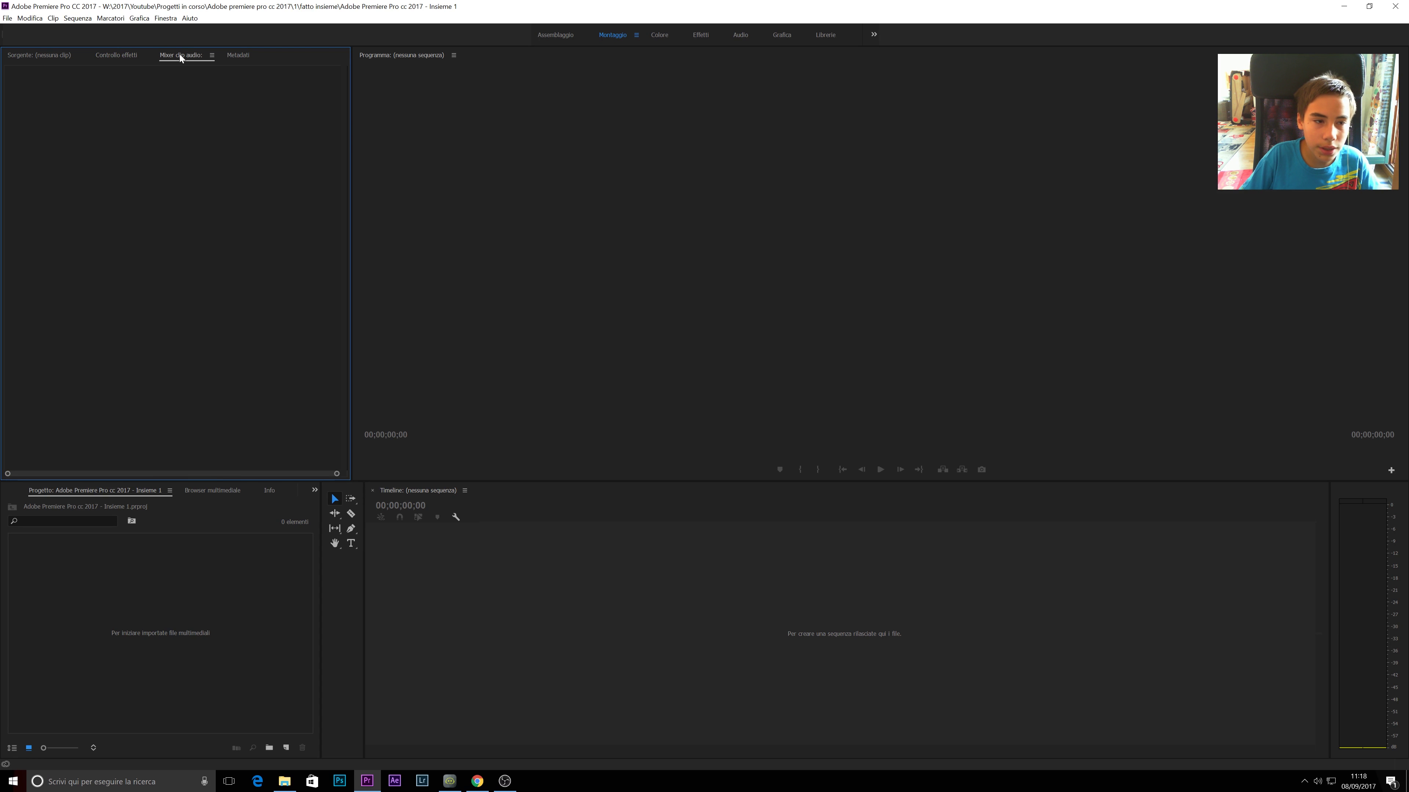
click(244, 55)
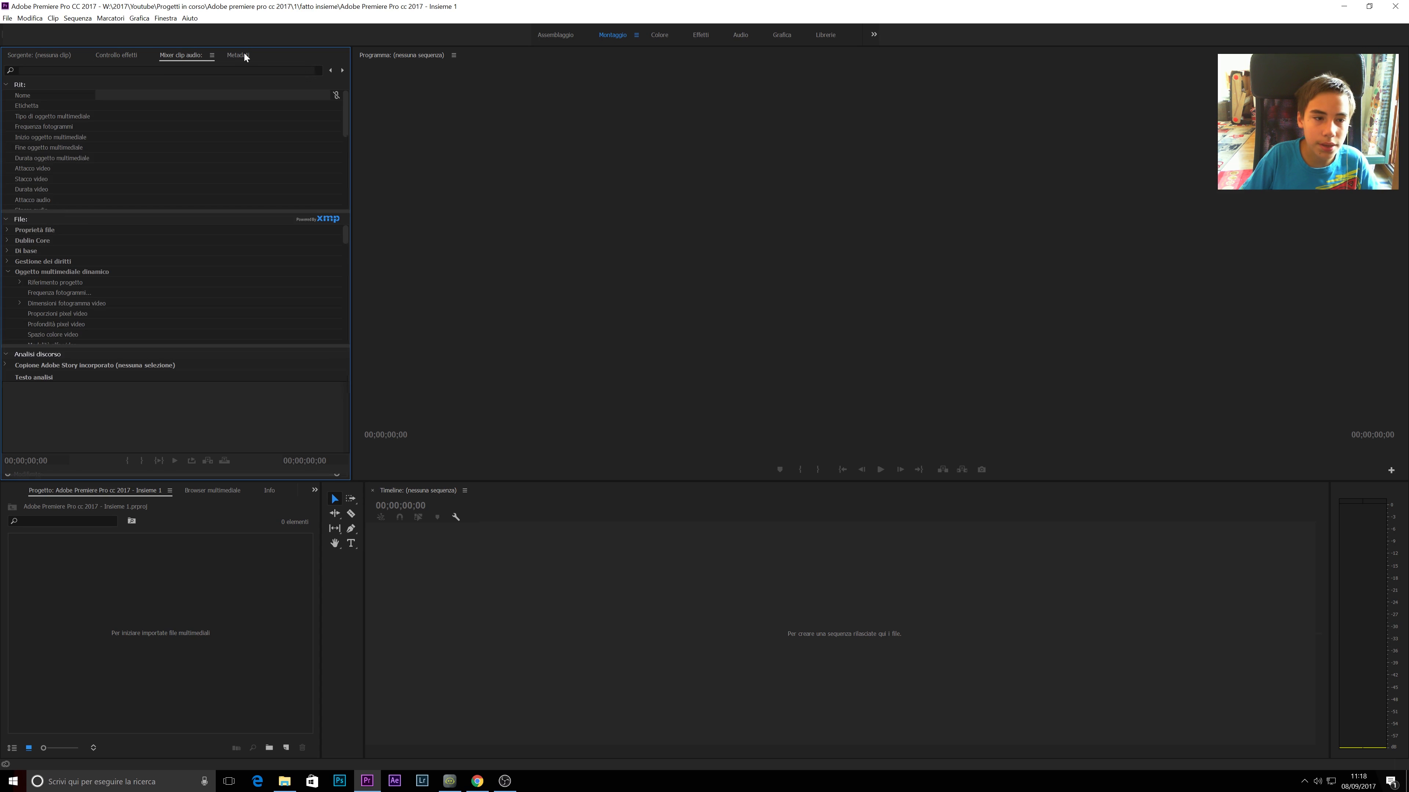
click(109, 58)
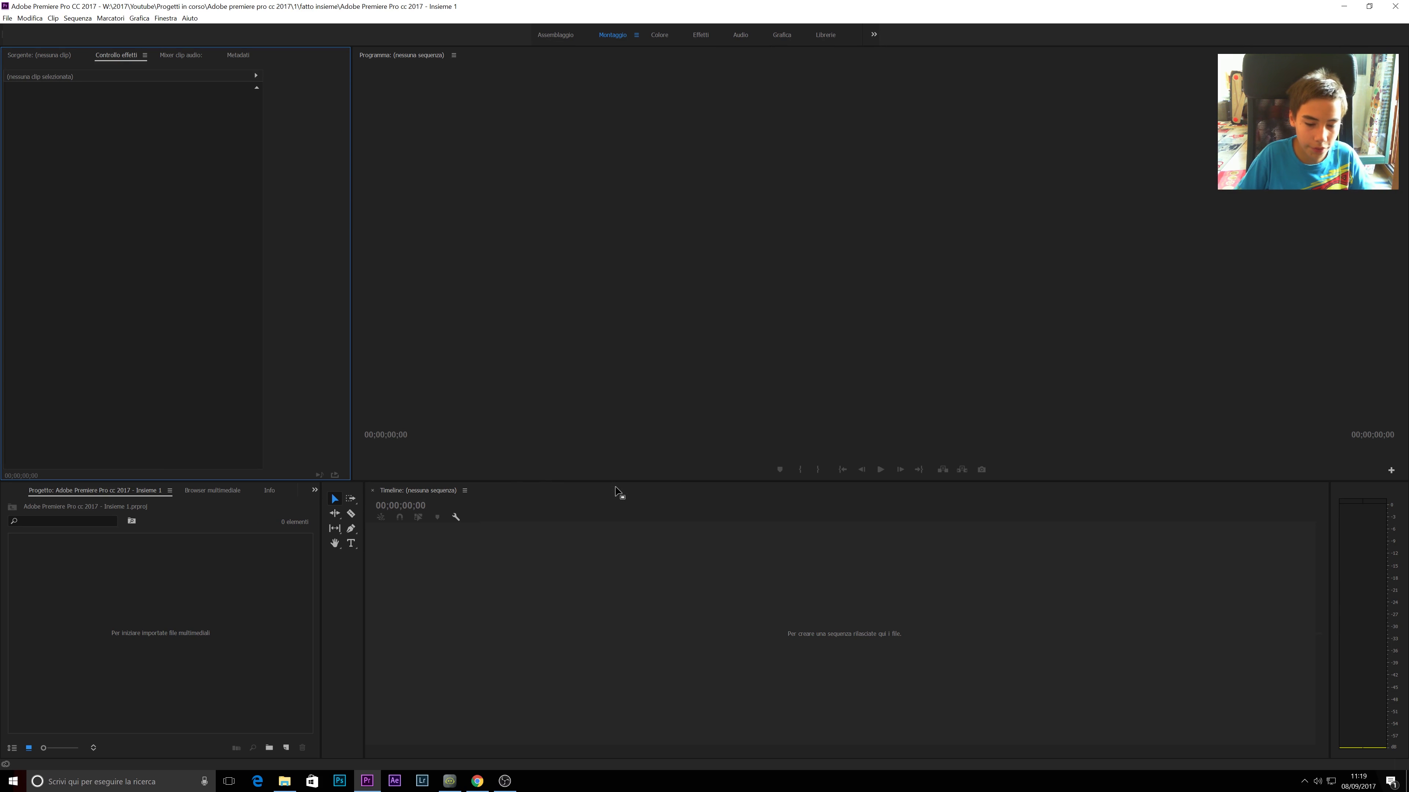
Import guida finita.mp4 from the _prova folder into the project bin, then minimize Explorer
key(shift+1)
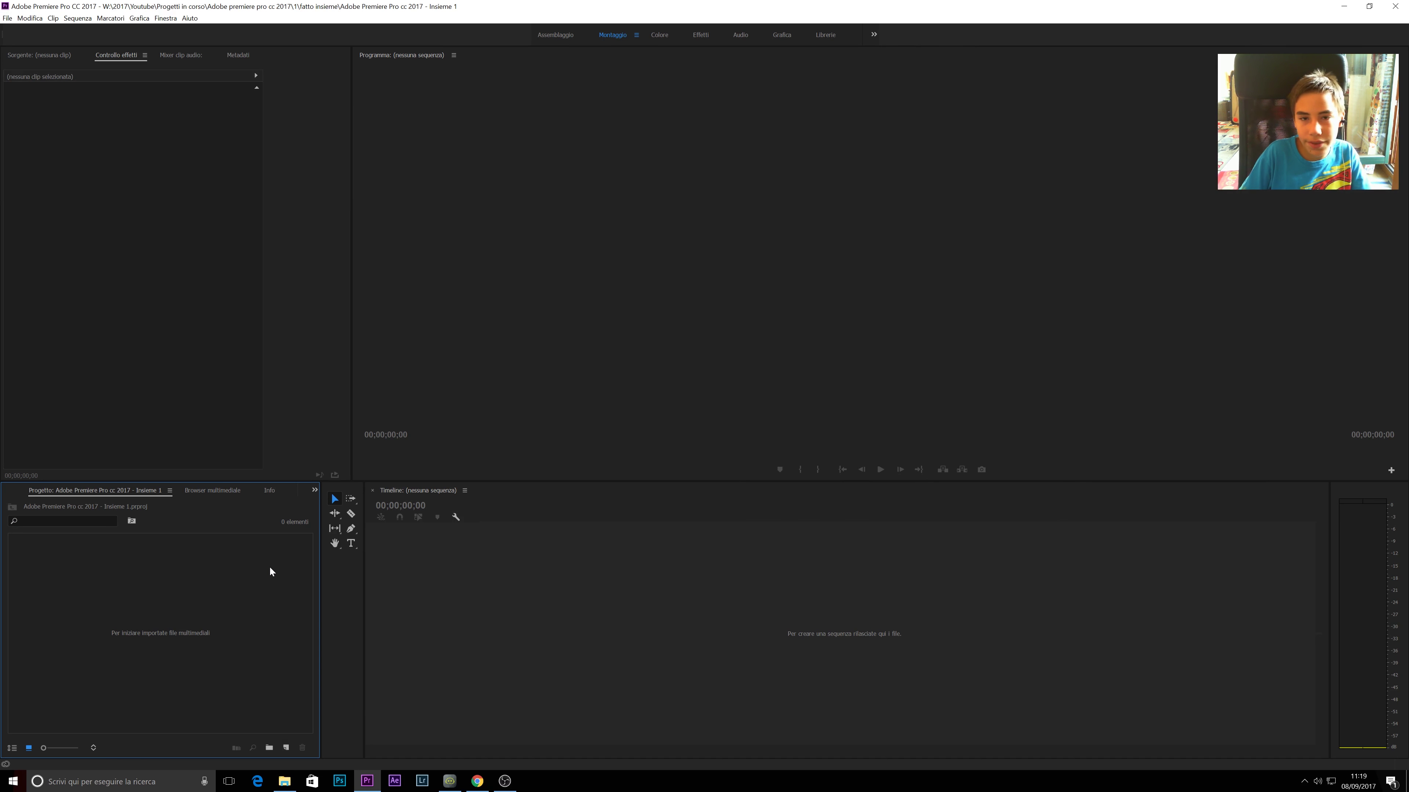
click(284, 781)
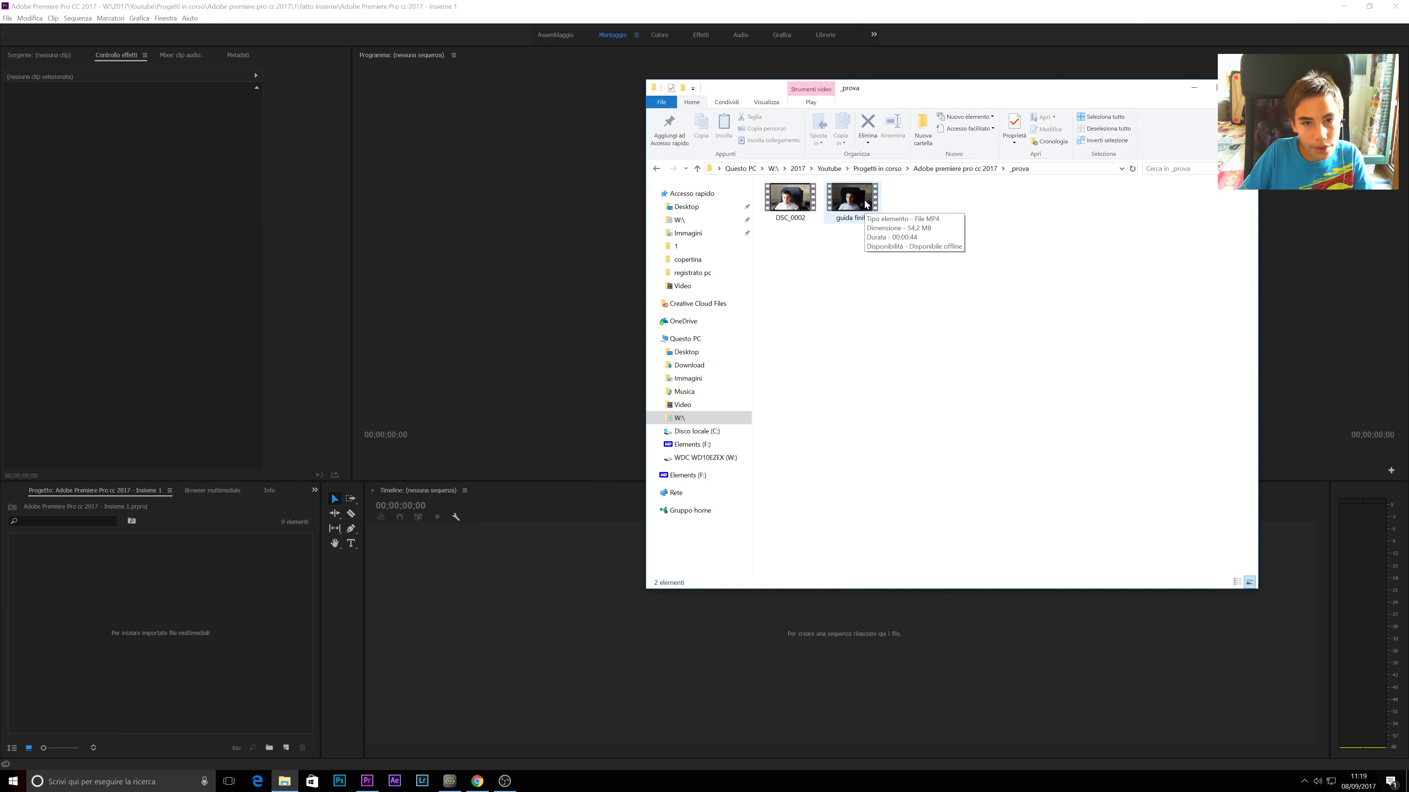
mouse_move(852, 199)
mouse_down()
mouse_move(548, 579)
mouse_move(94, 579)
mouse_up()
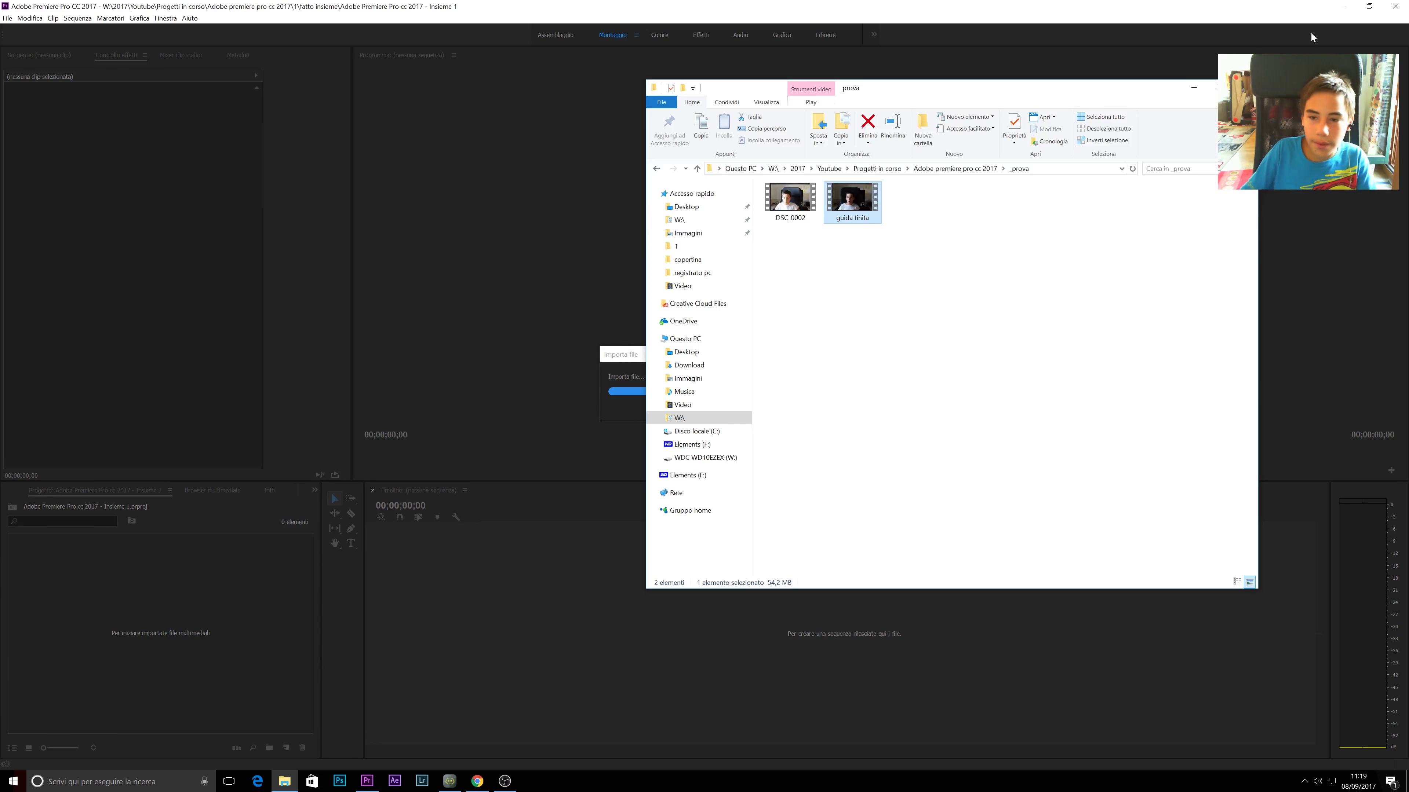
click(1193, 89)
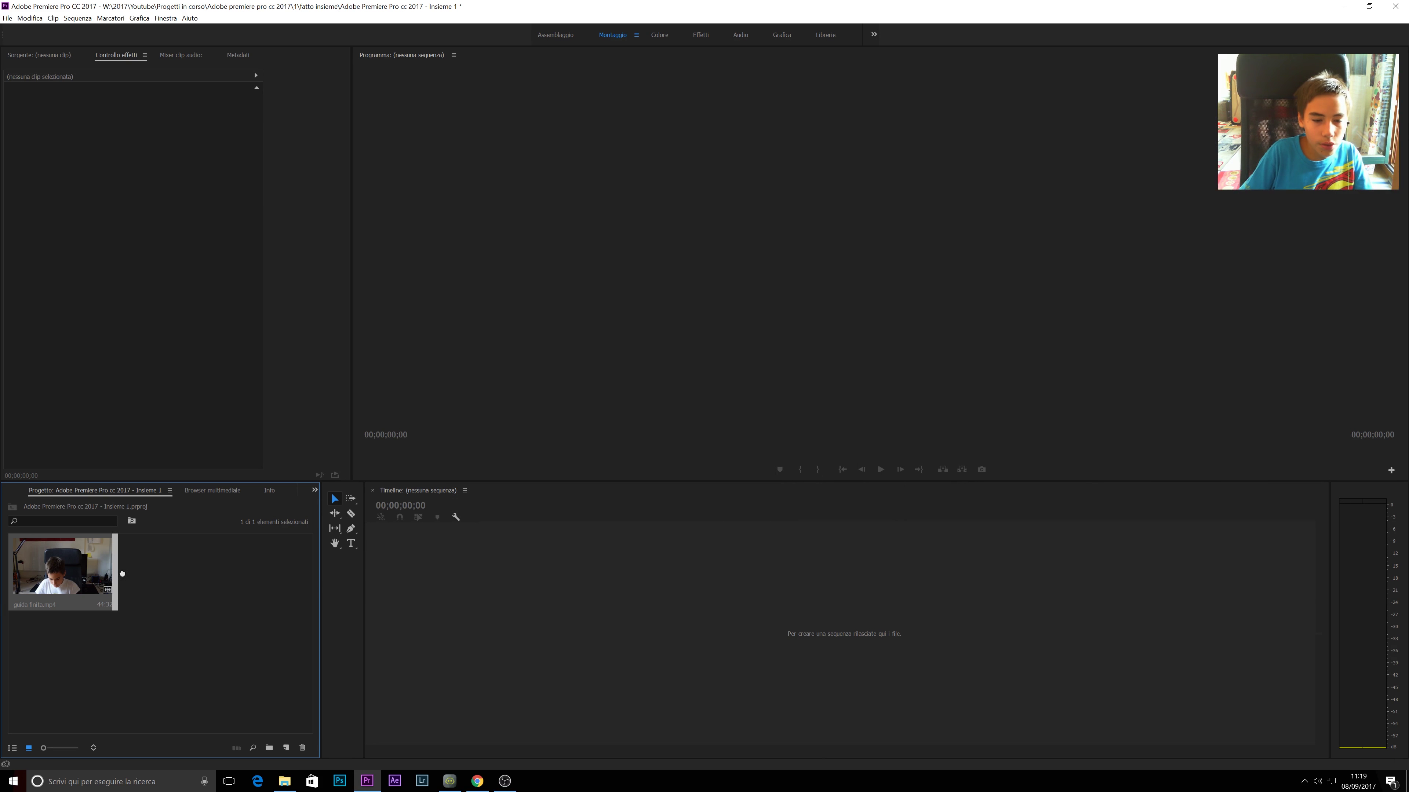
mouse_move(70, 594)
mouse_down()
mouse_move(526, 595)
mouse_move(74, 579)
mouse_up()
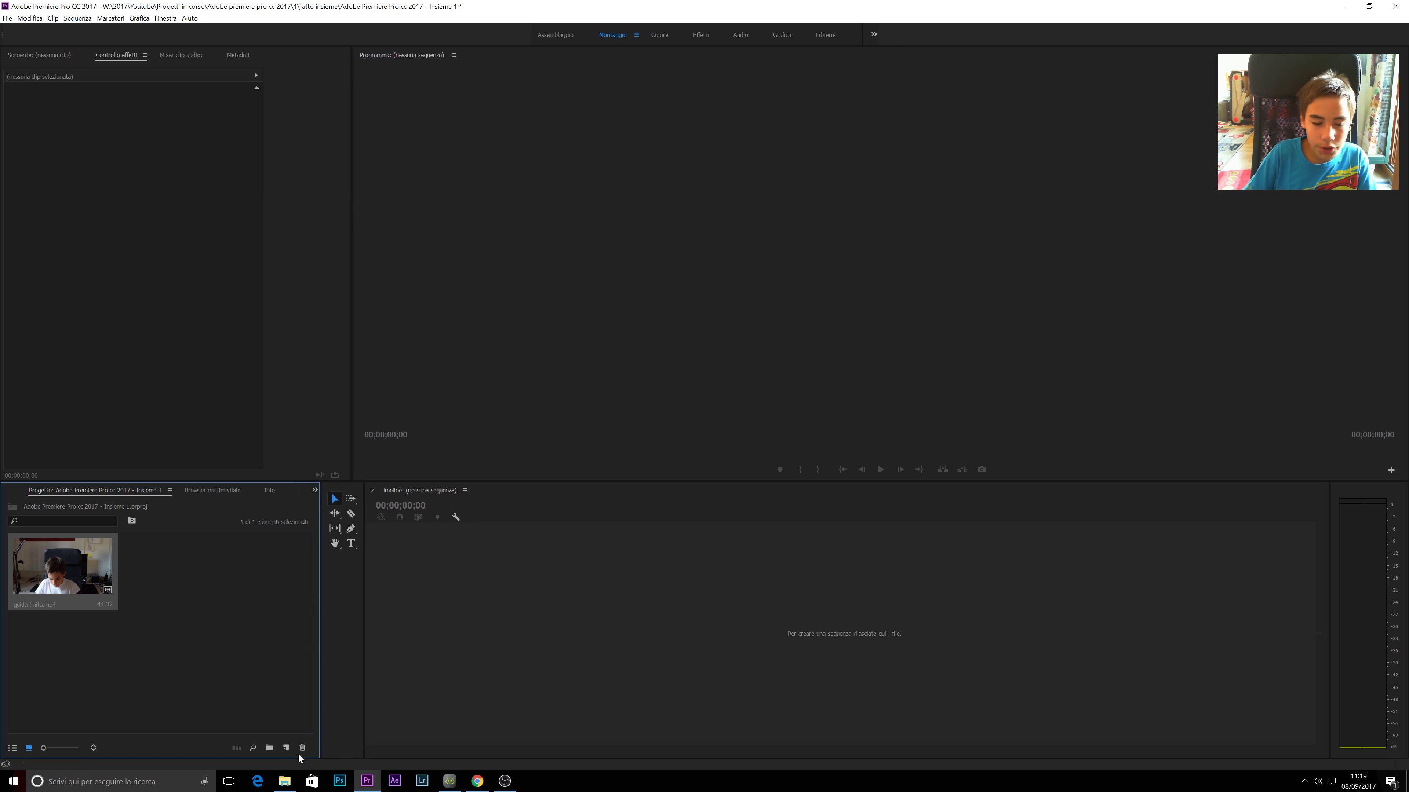
click(286, 748)
Build a sequence from guida finita.mp4 and rename it 'montaggio'
click(24, 568)
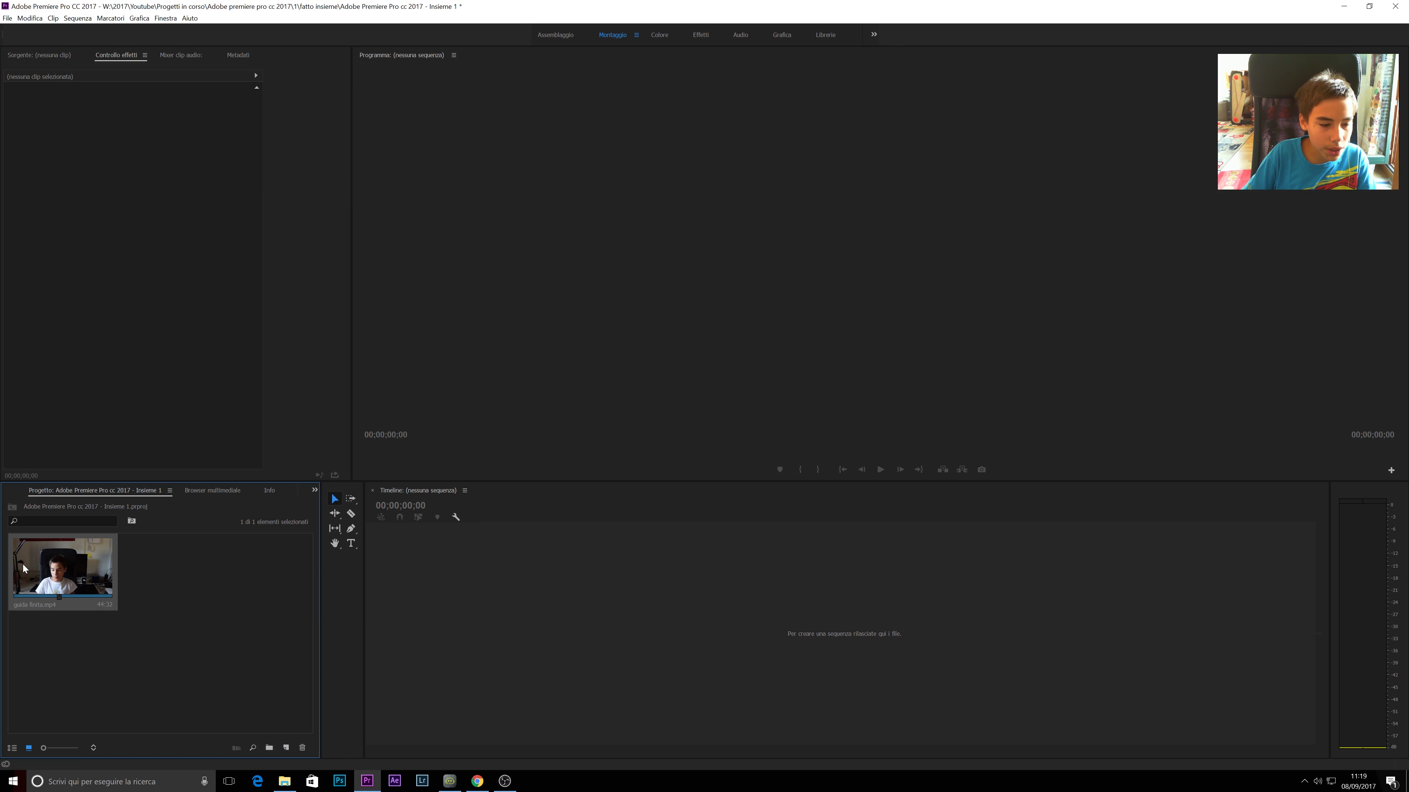
drag(41, 569, 520, 611)
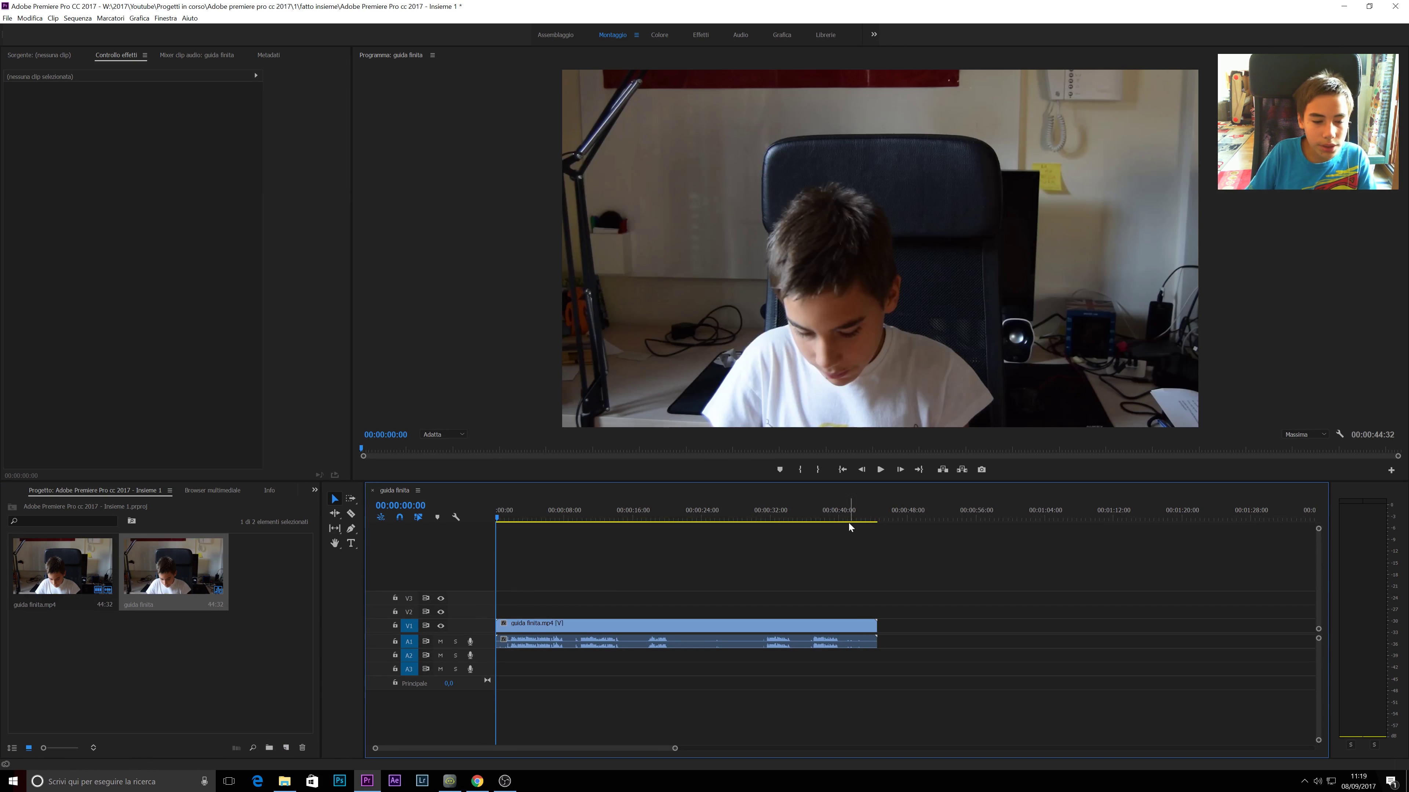
drag(162, 613, 2, 610)
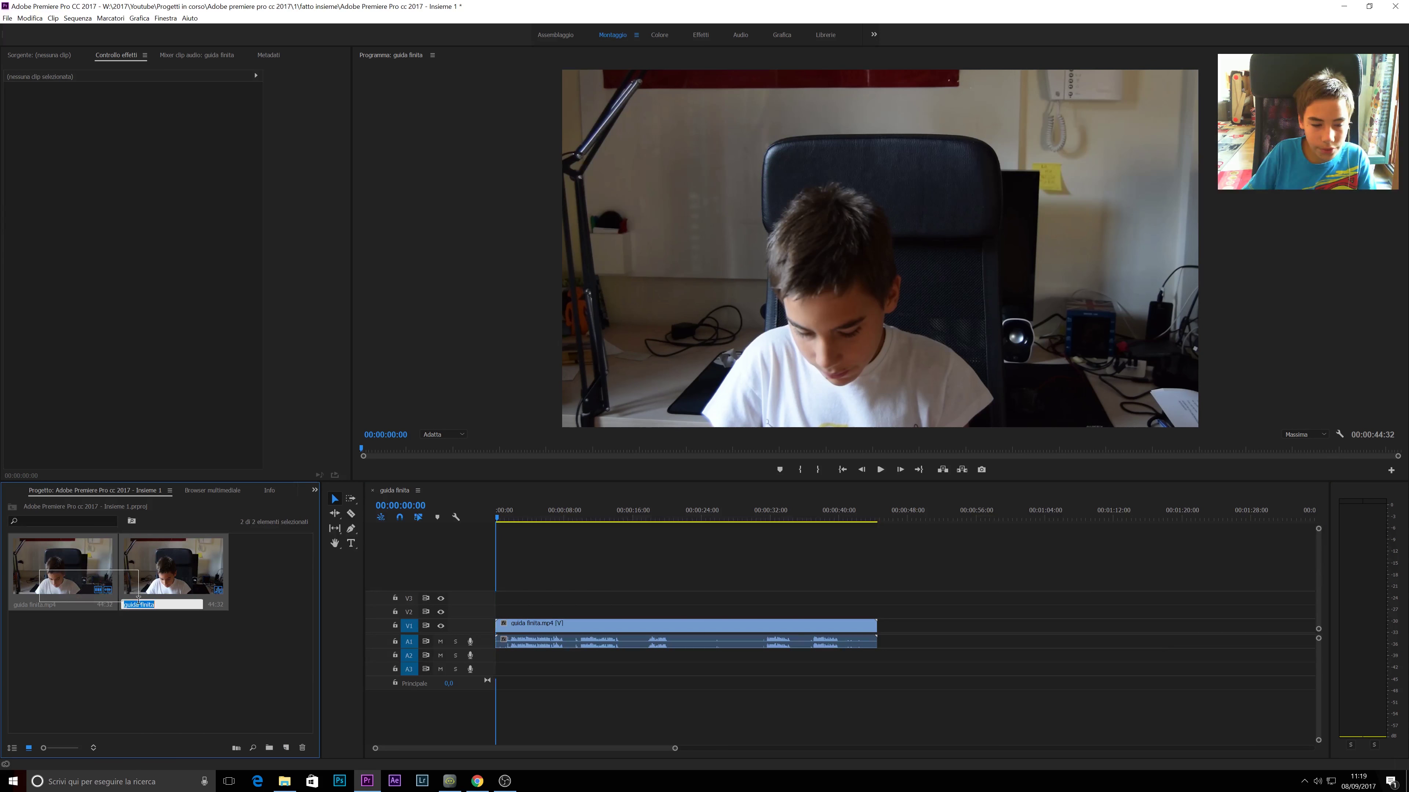
text(mp)
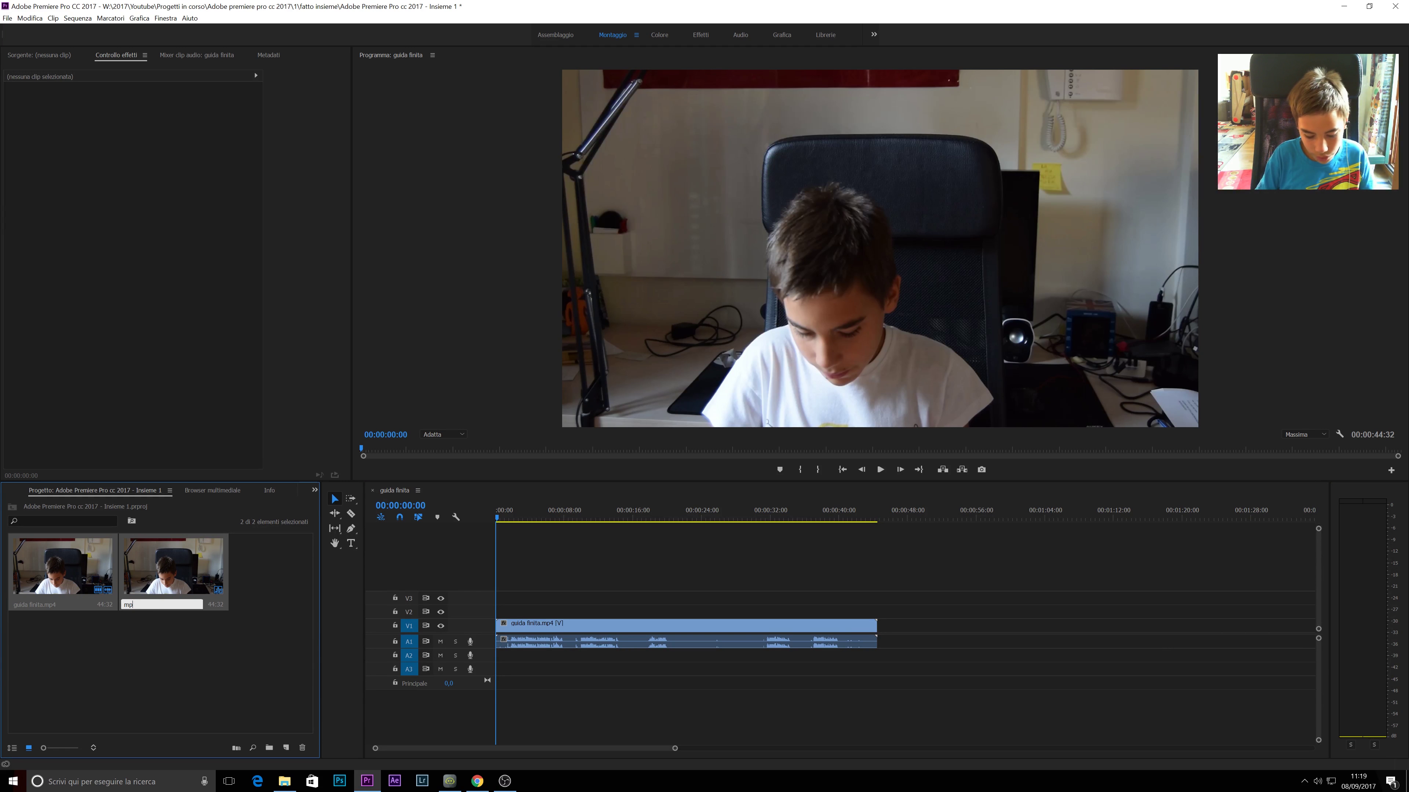
text(ntaf)
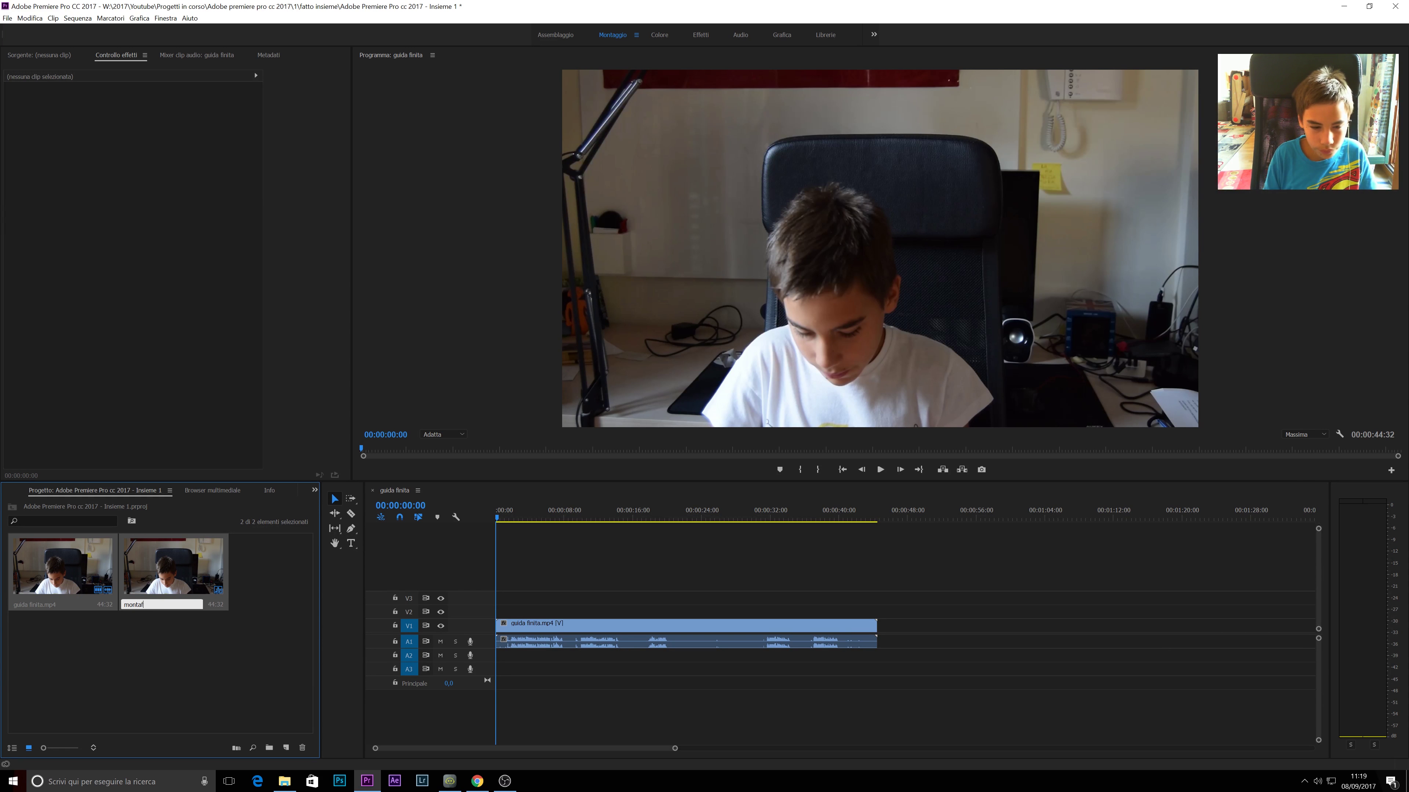
key(BackSpace)
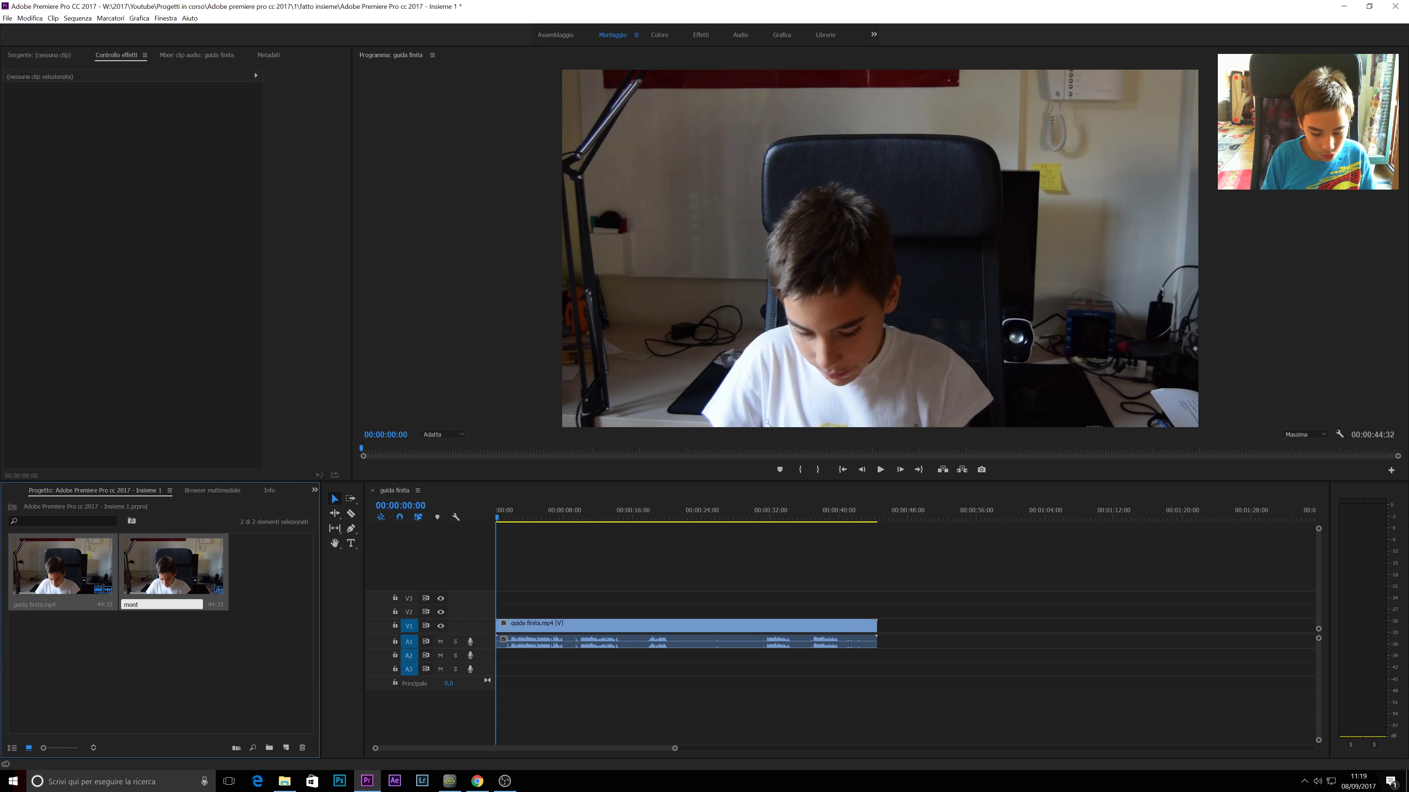
text(aggio)
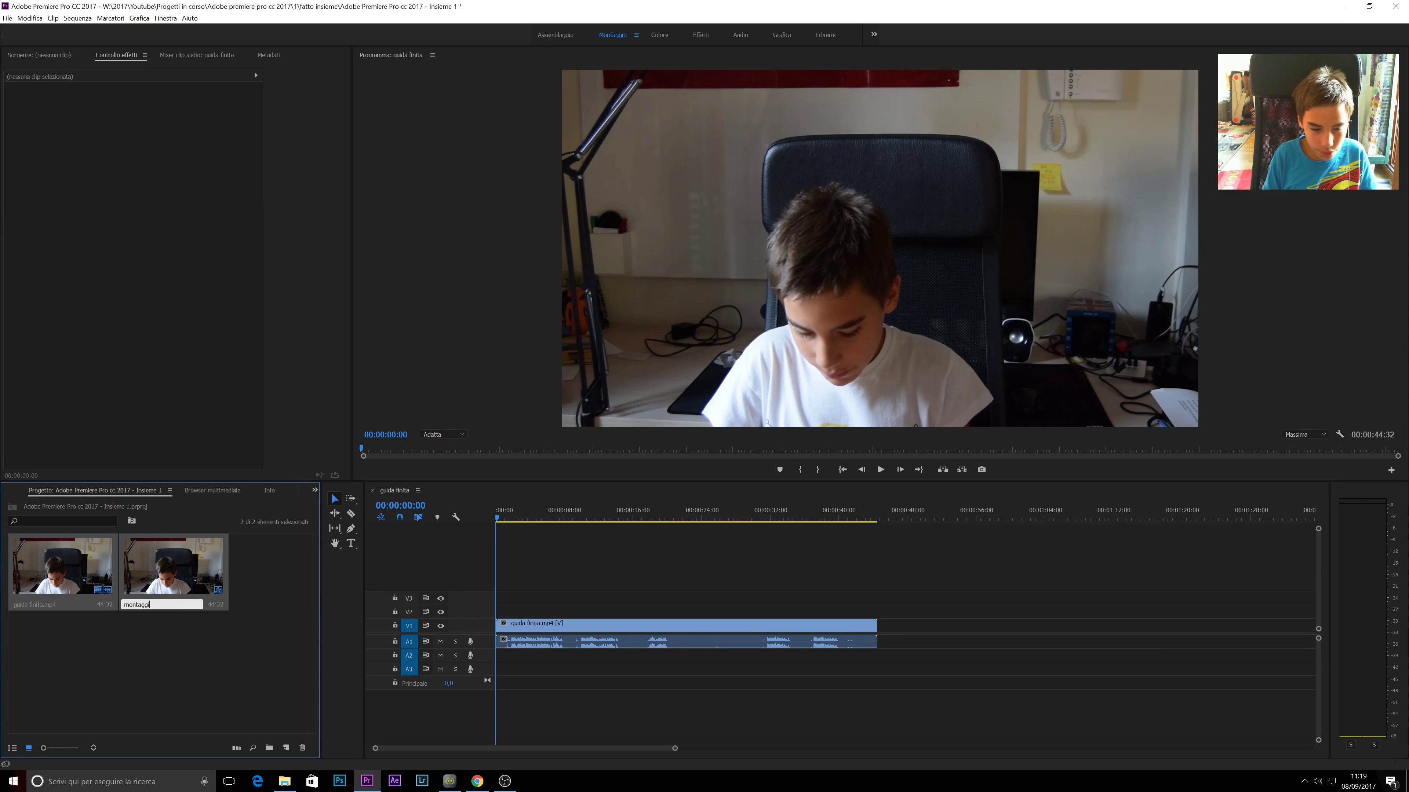
key(Return)
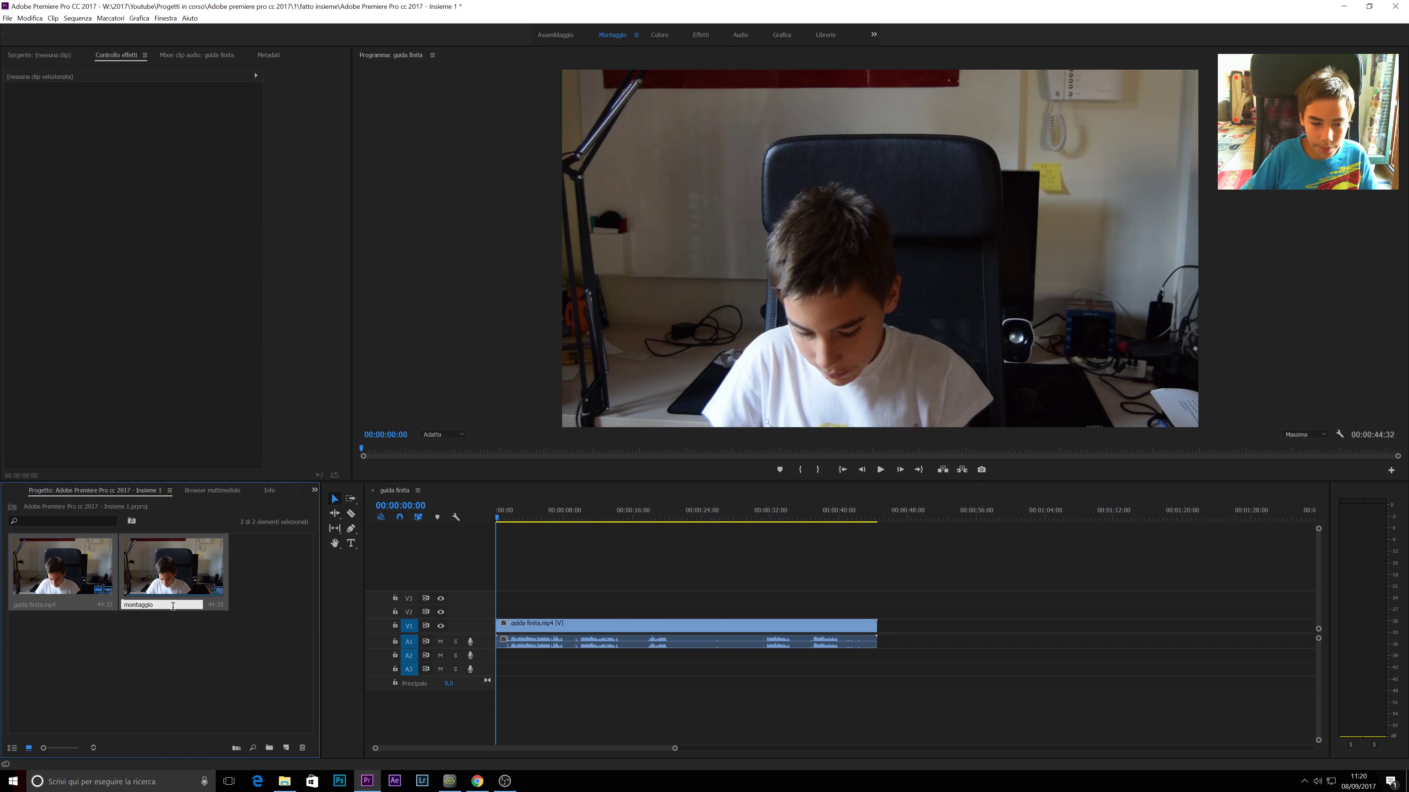
click(95, 644)
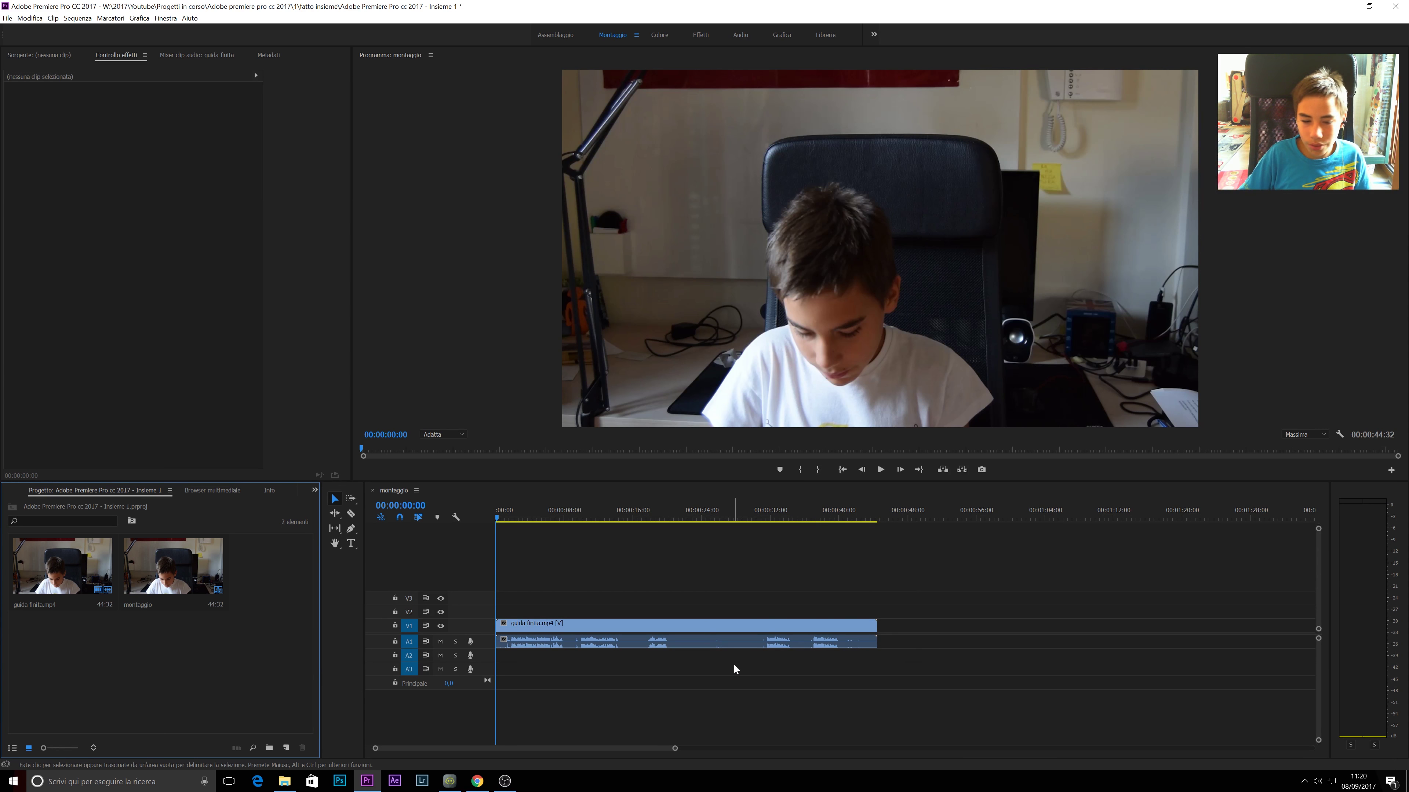
Zoom the timeline and make the A1 audio track slightly taller
drag(674, 749, 600, 745)
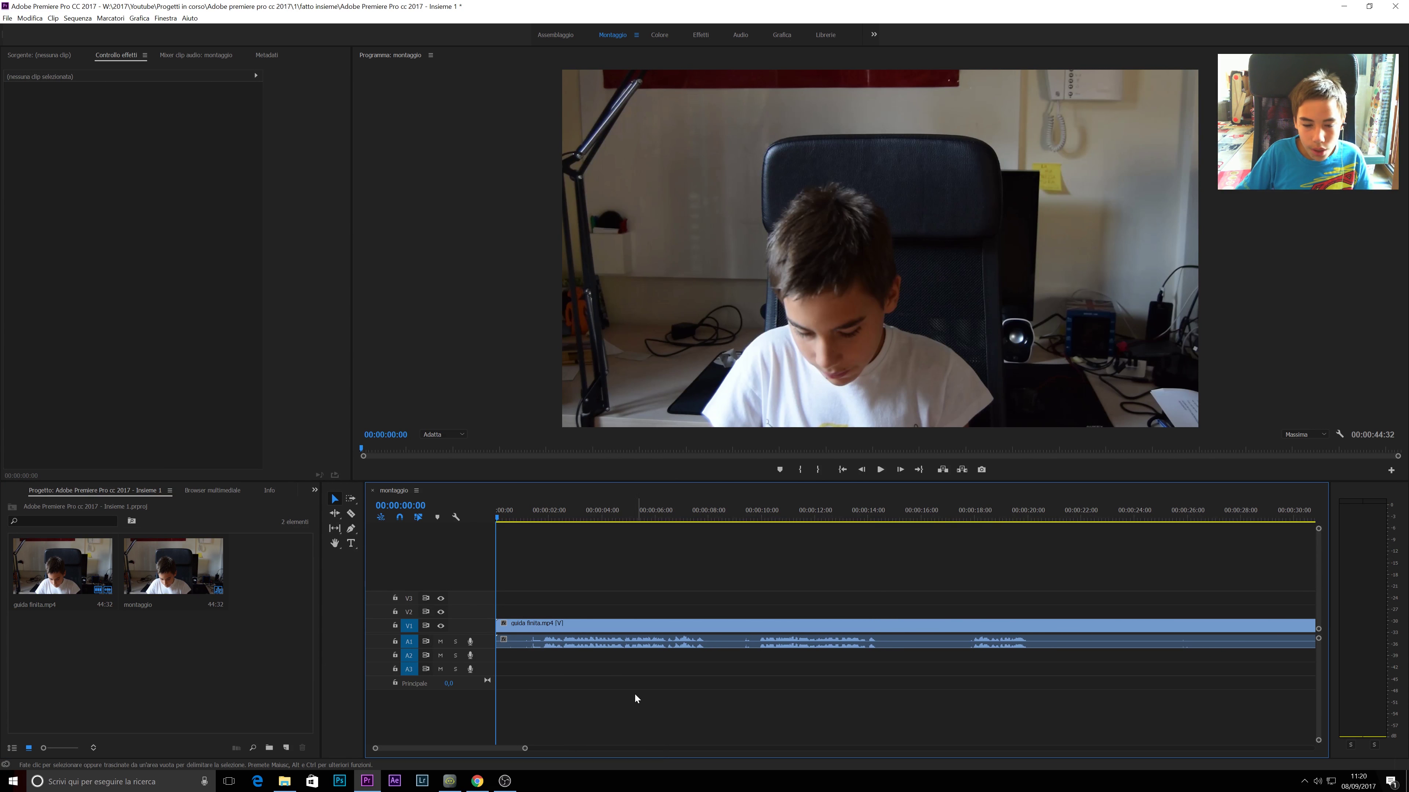
double_click(487, 644)
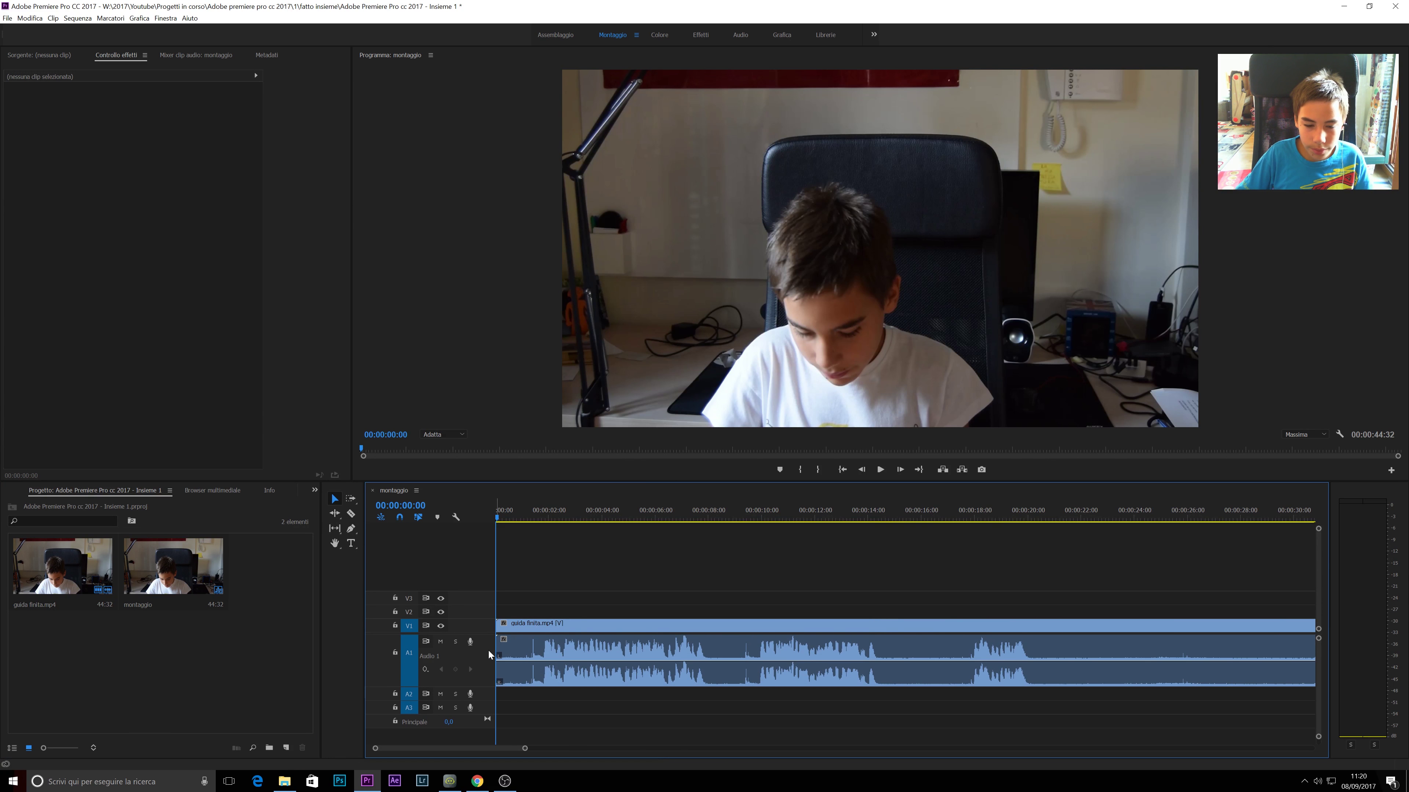
double_click(489, 663)
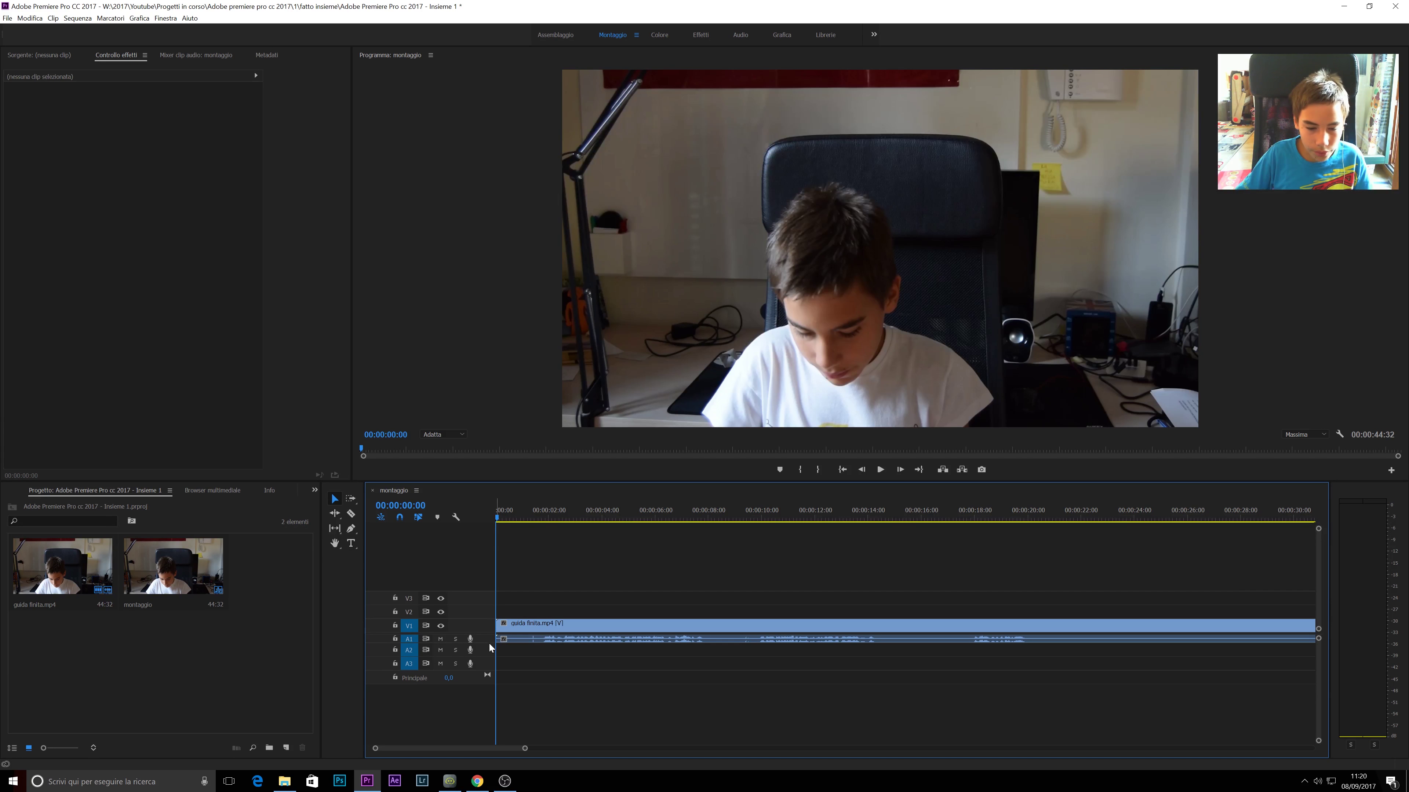
drag(488, 641, 488, 647)
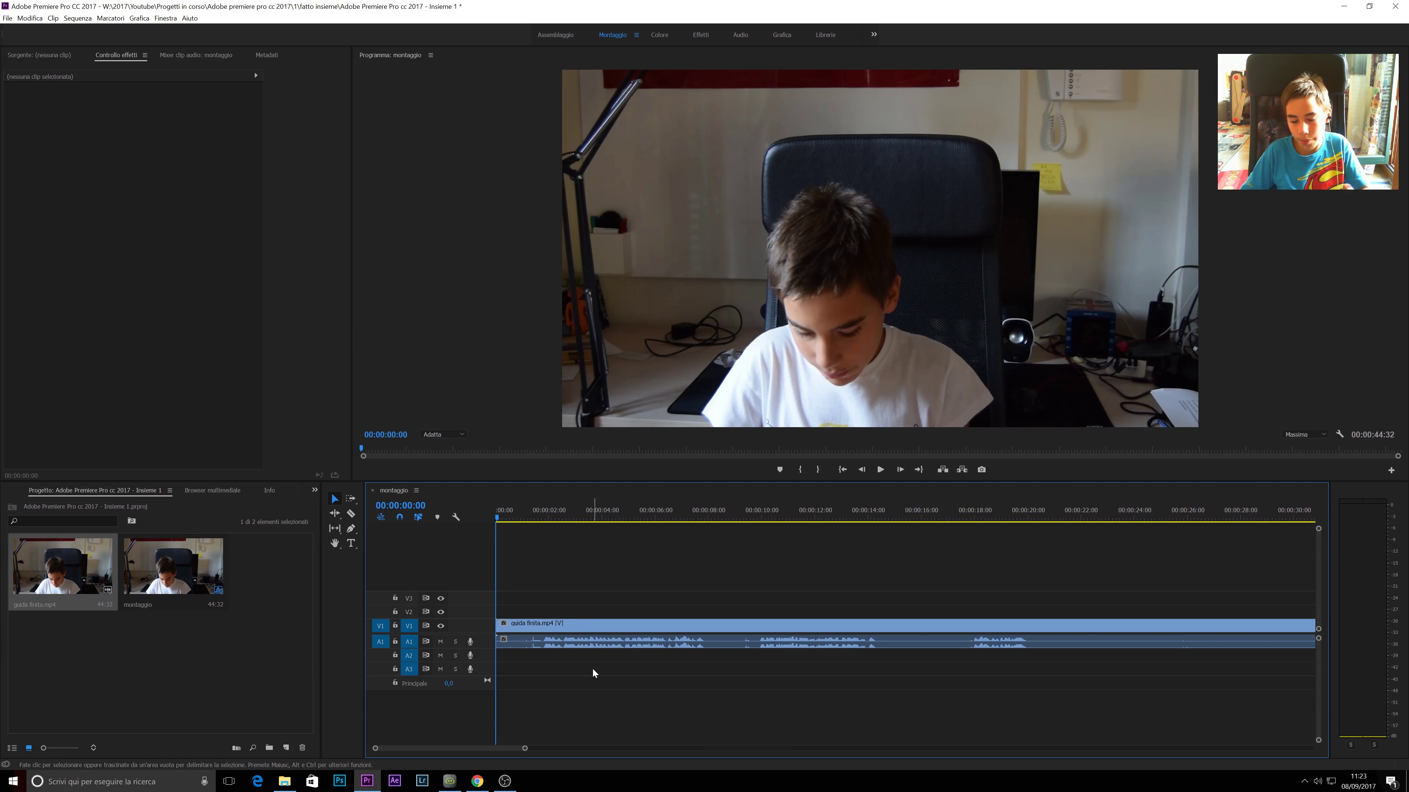
Play the sequence and park the playhead at 00:00:01:37 for the first cut
key(space)
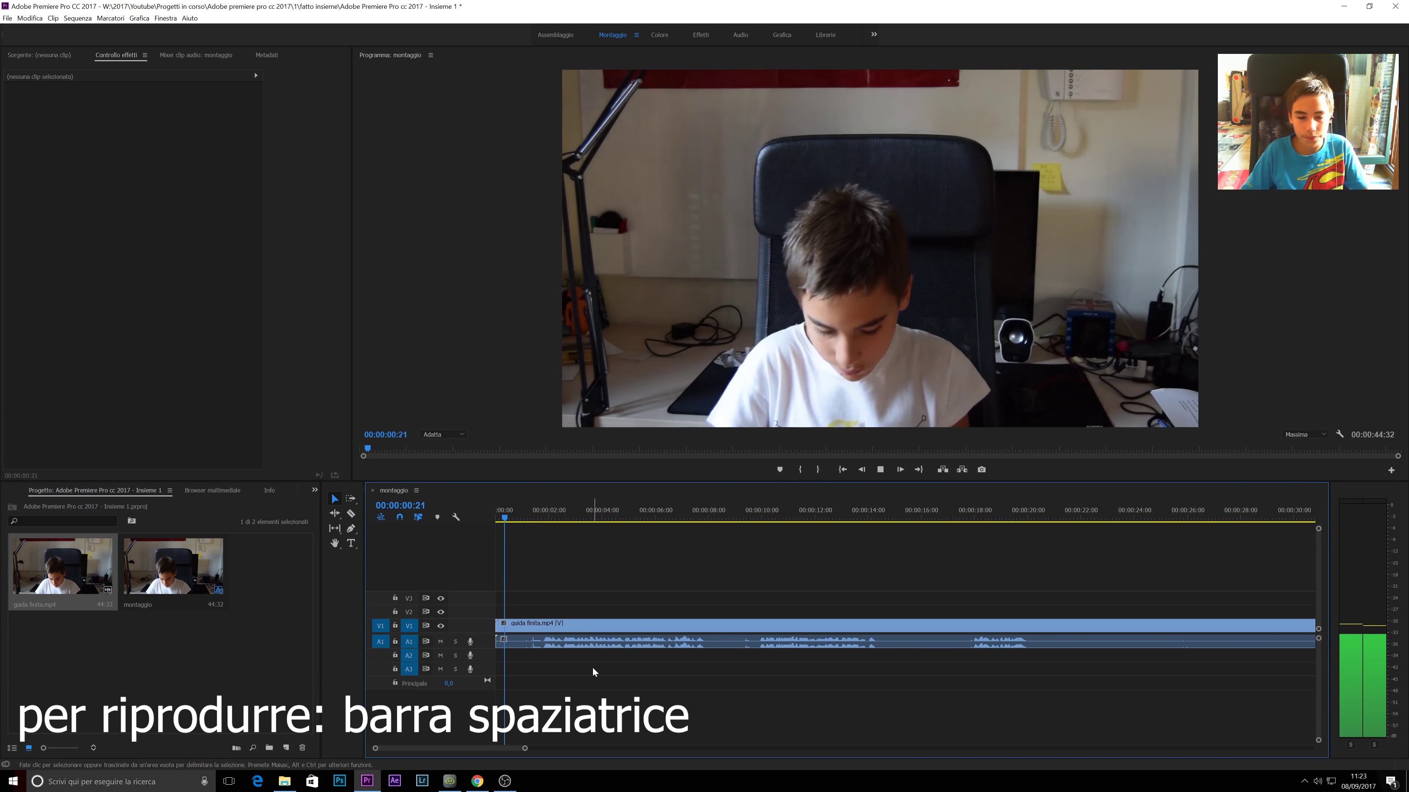
key(space)
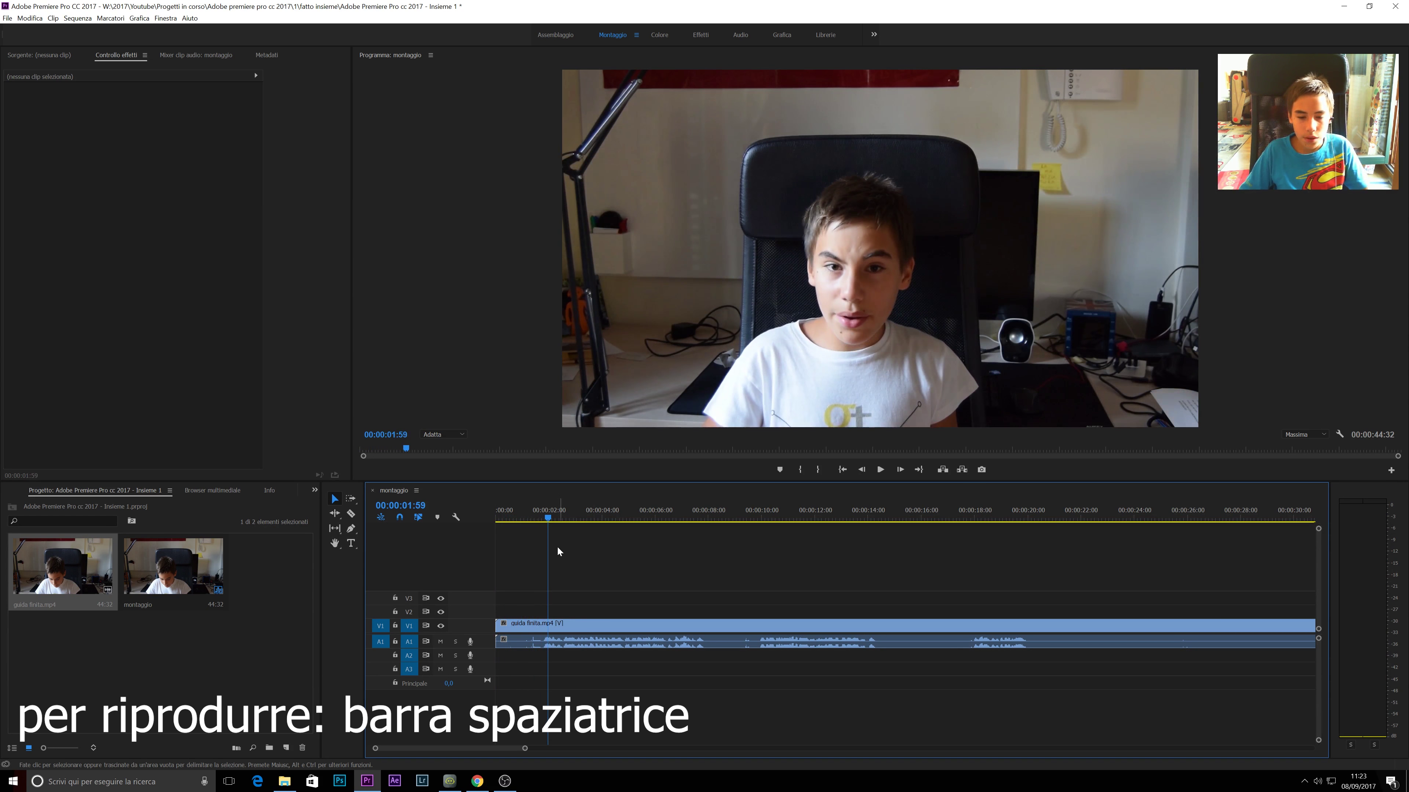
click(539, 520)
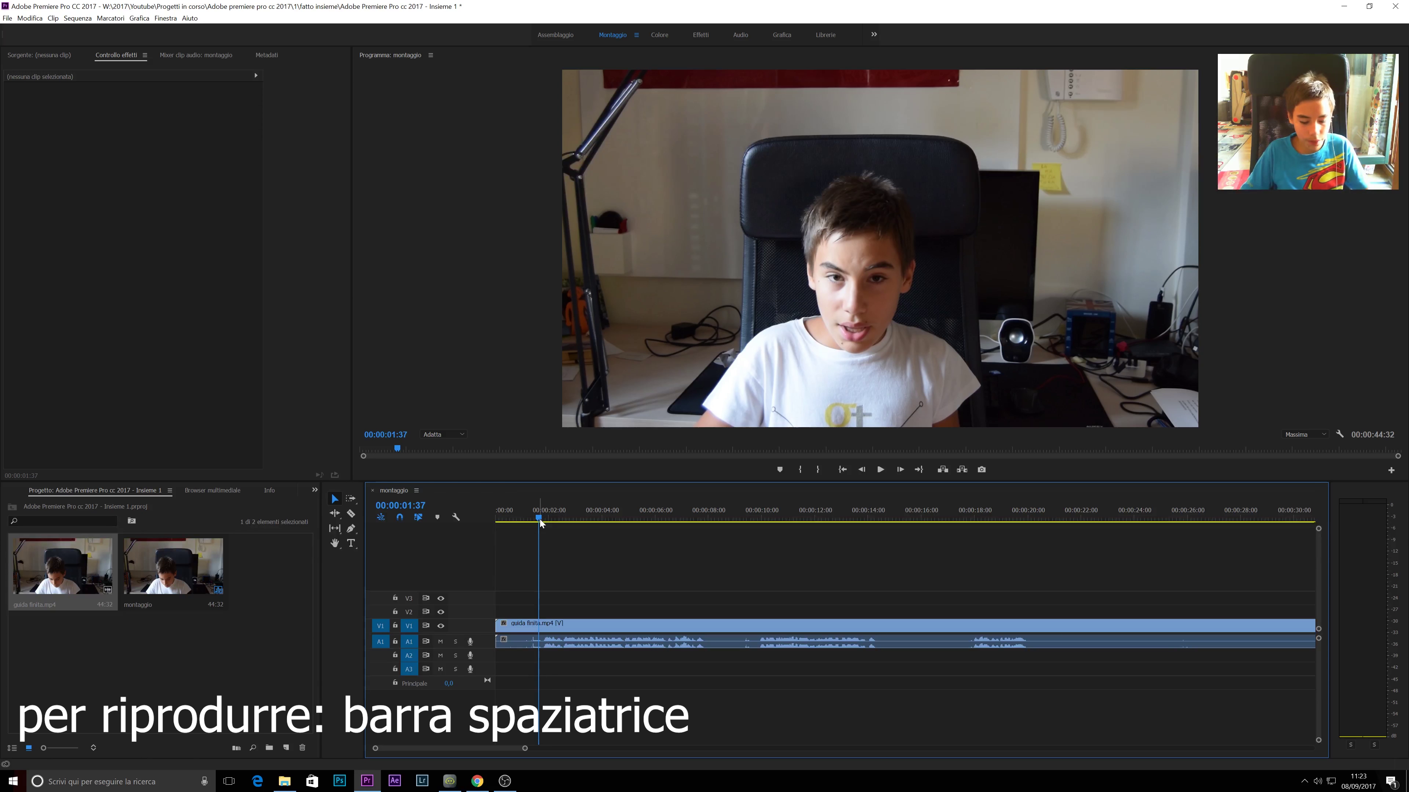
key(c)
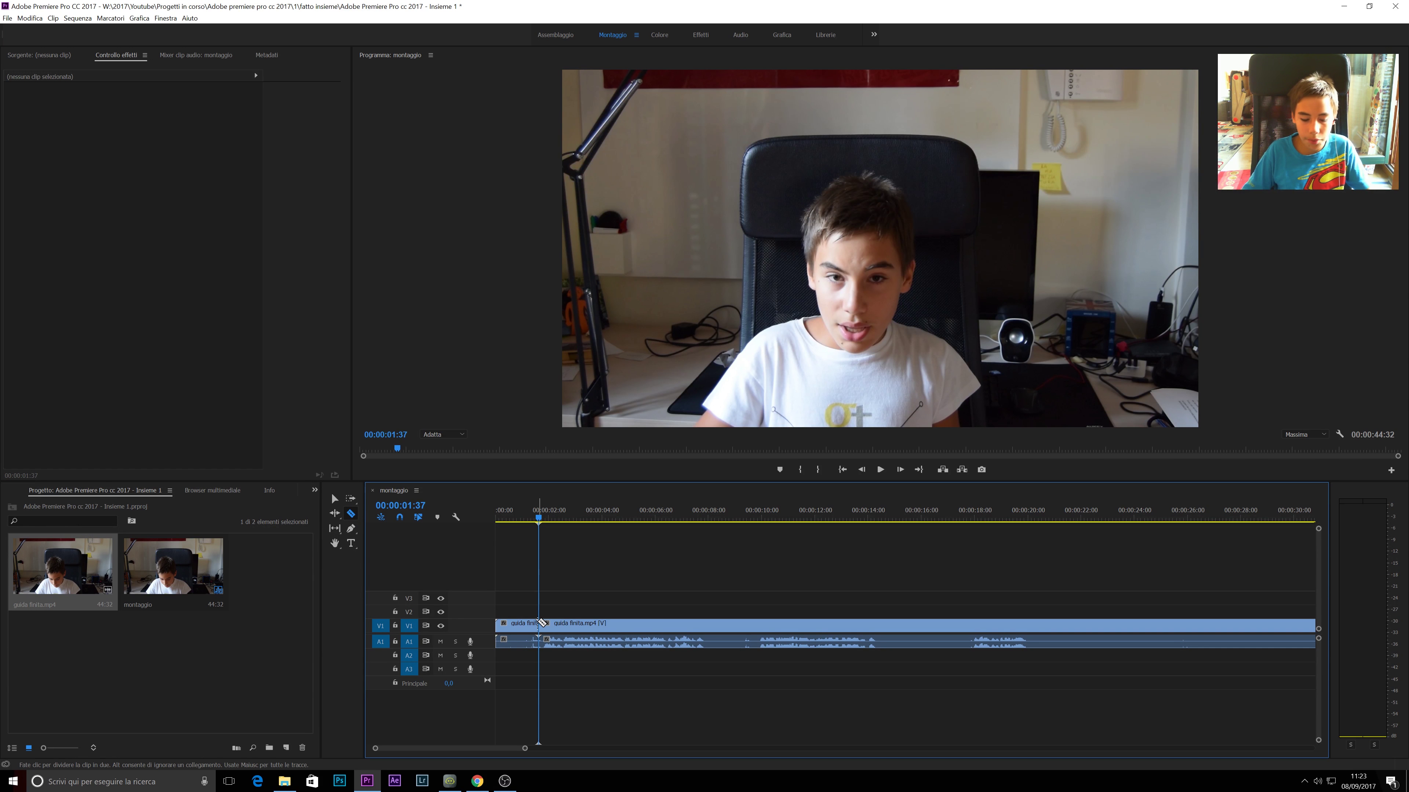
Split the clip at 00:00:01:37, delete the opening piece and ripple-delete the gap
click(542, 623)
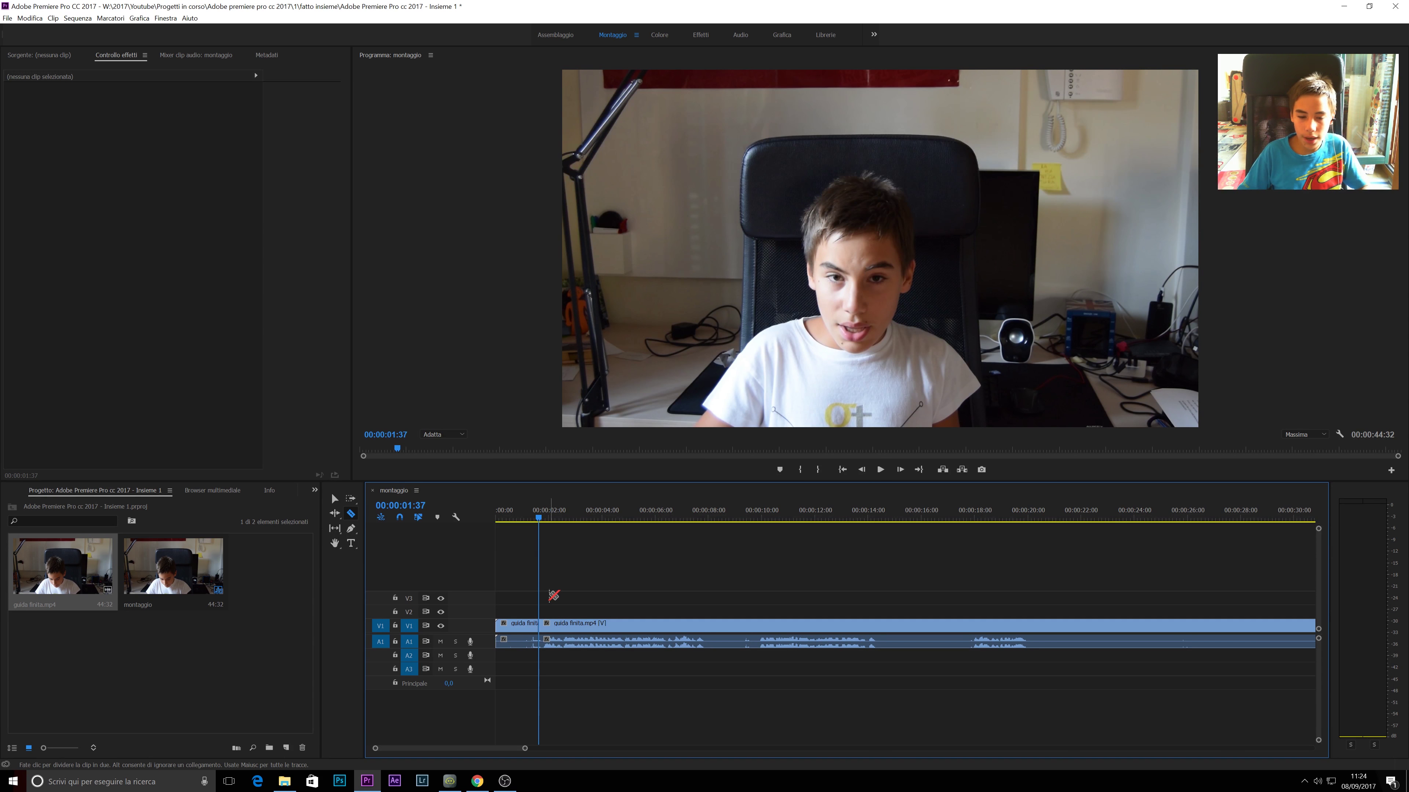
key(v)
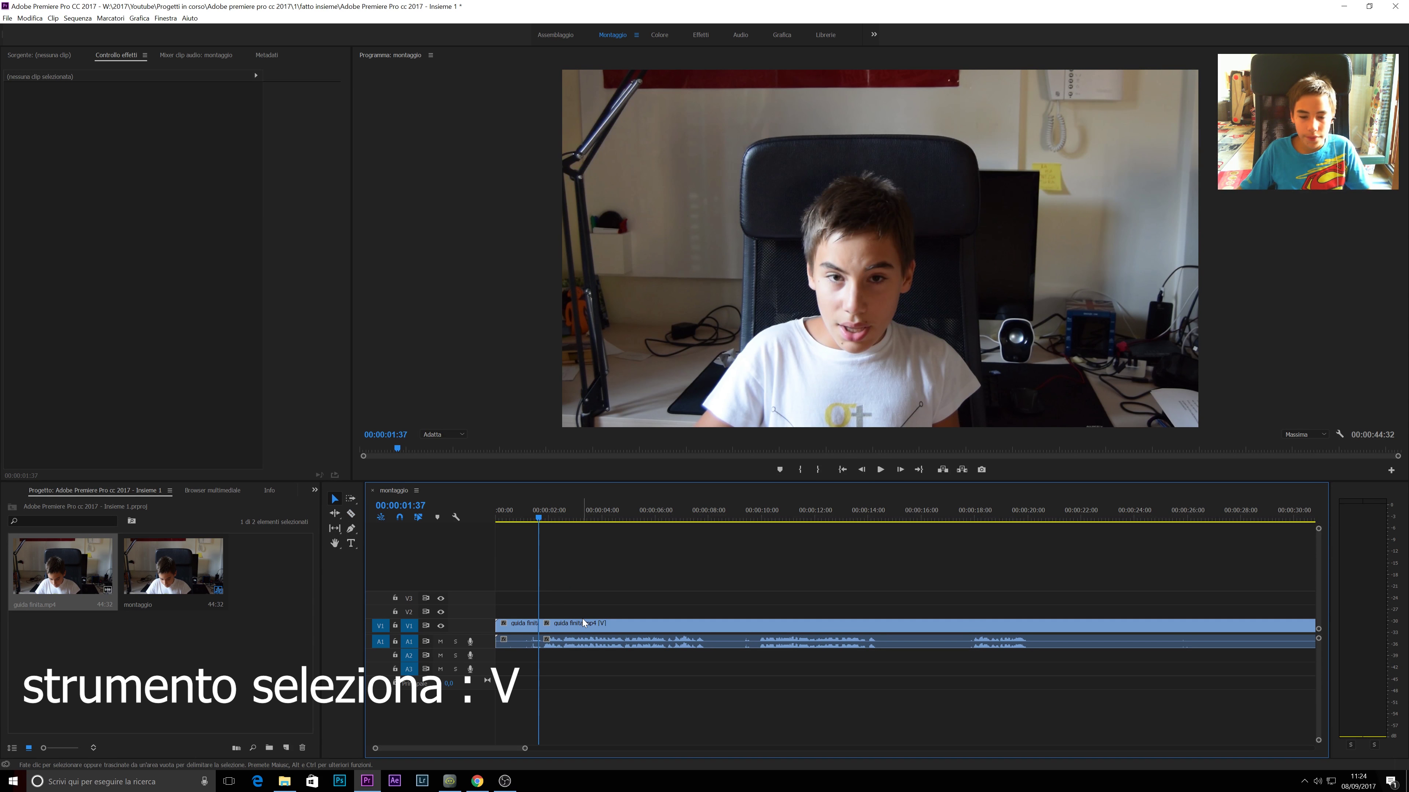
click(517, 630)
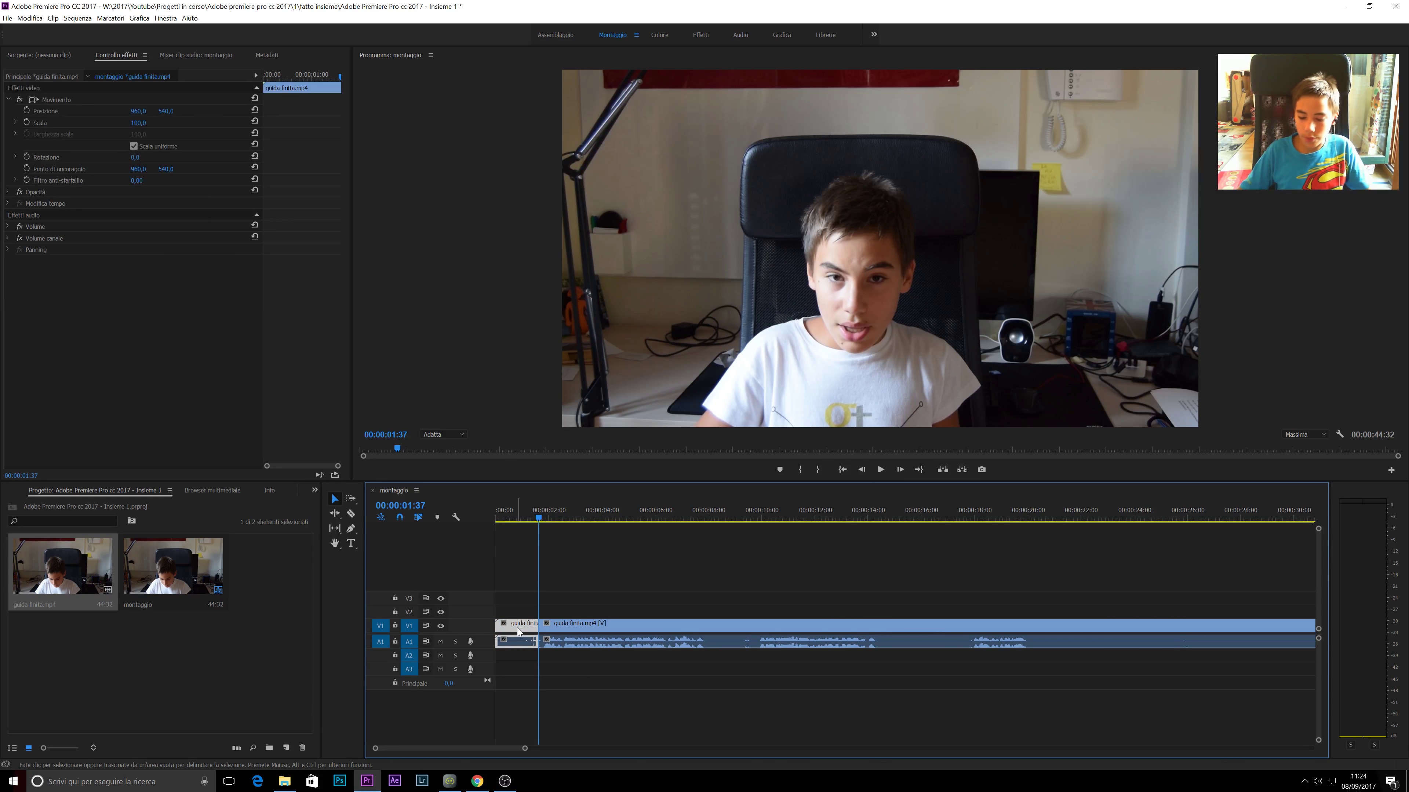
key(Delete)
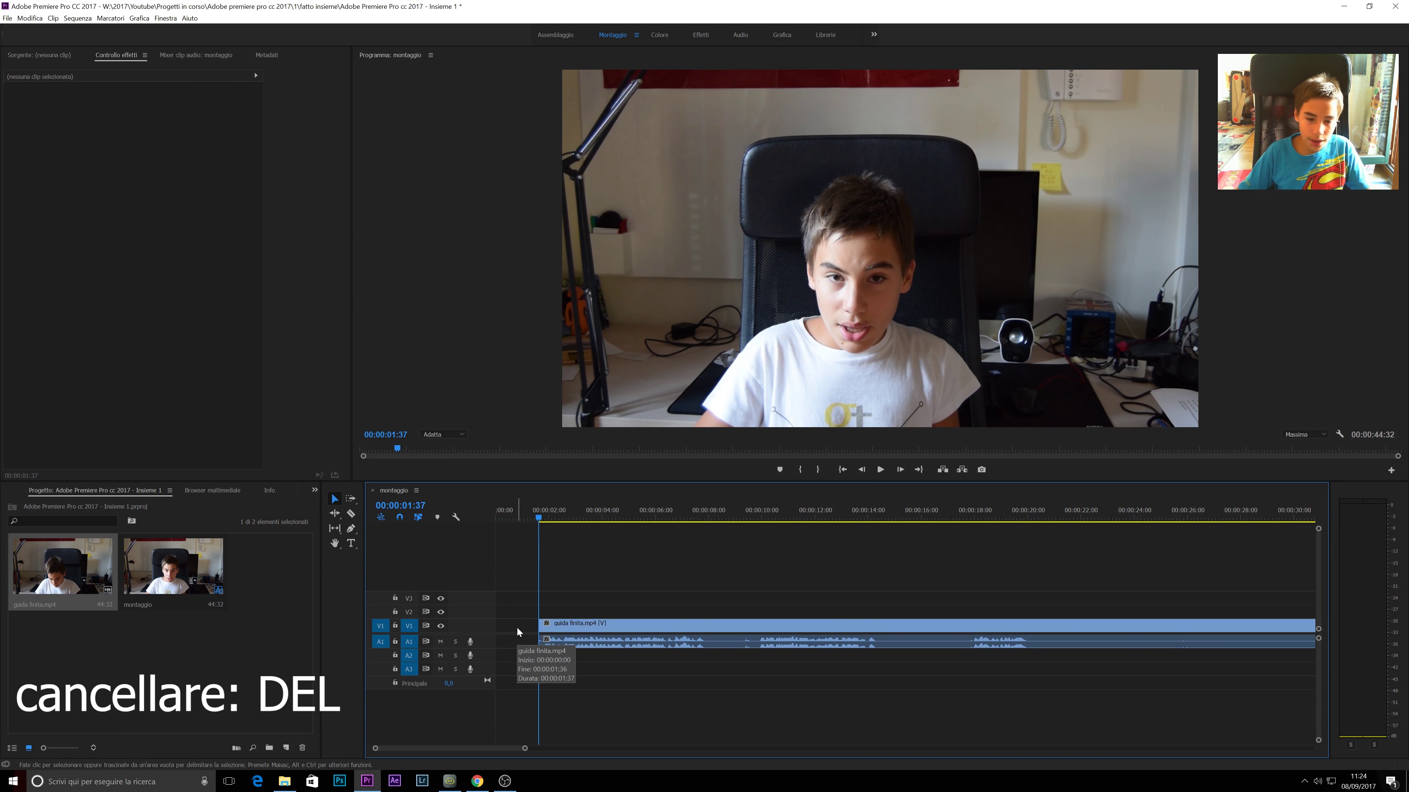
right_click(528, 629)
click(539, 637)
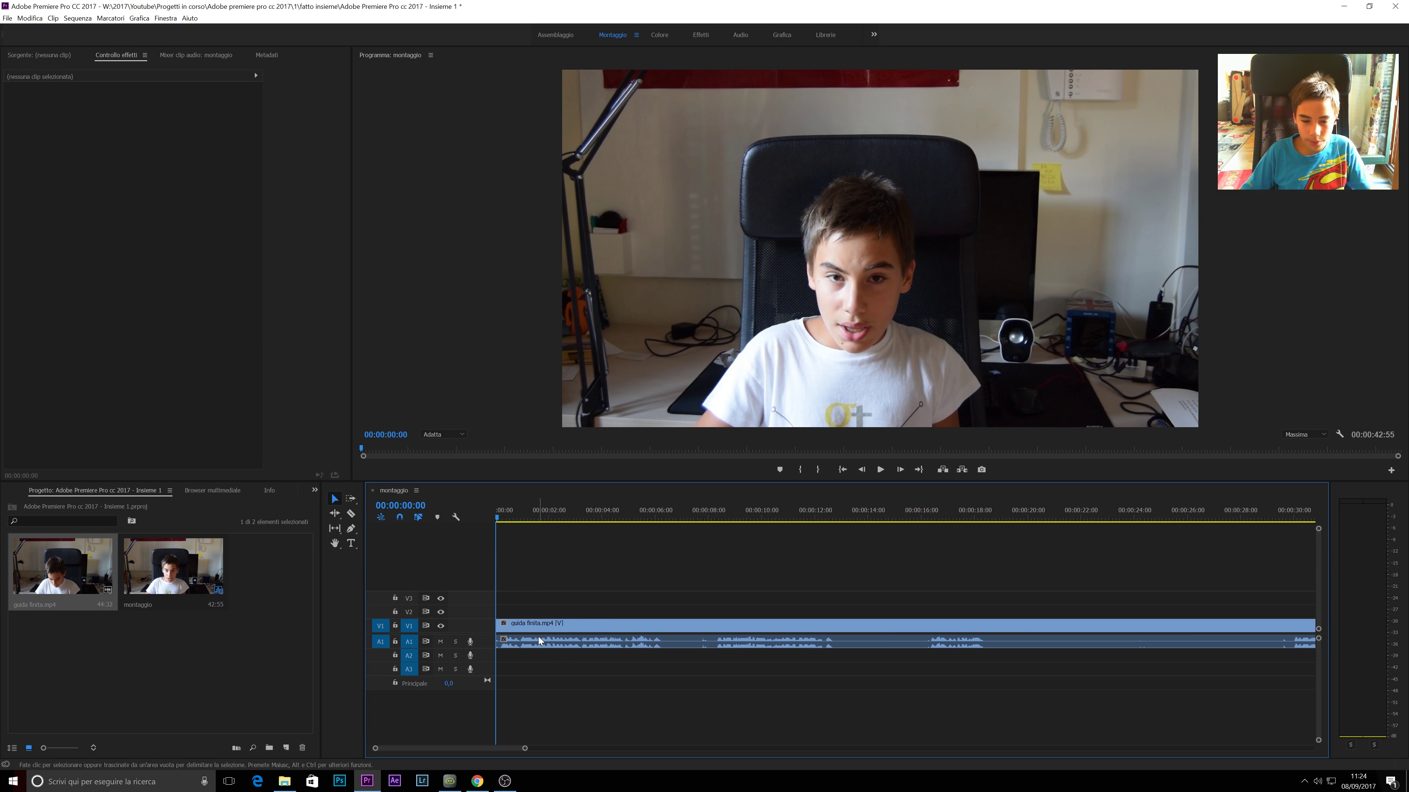
Cut the clip at 00:00:06:15 and 00:00:08:14, then remove the piece between them
key(space)
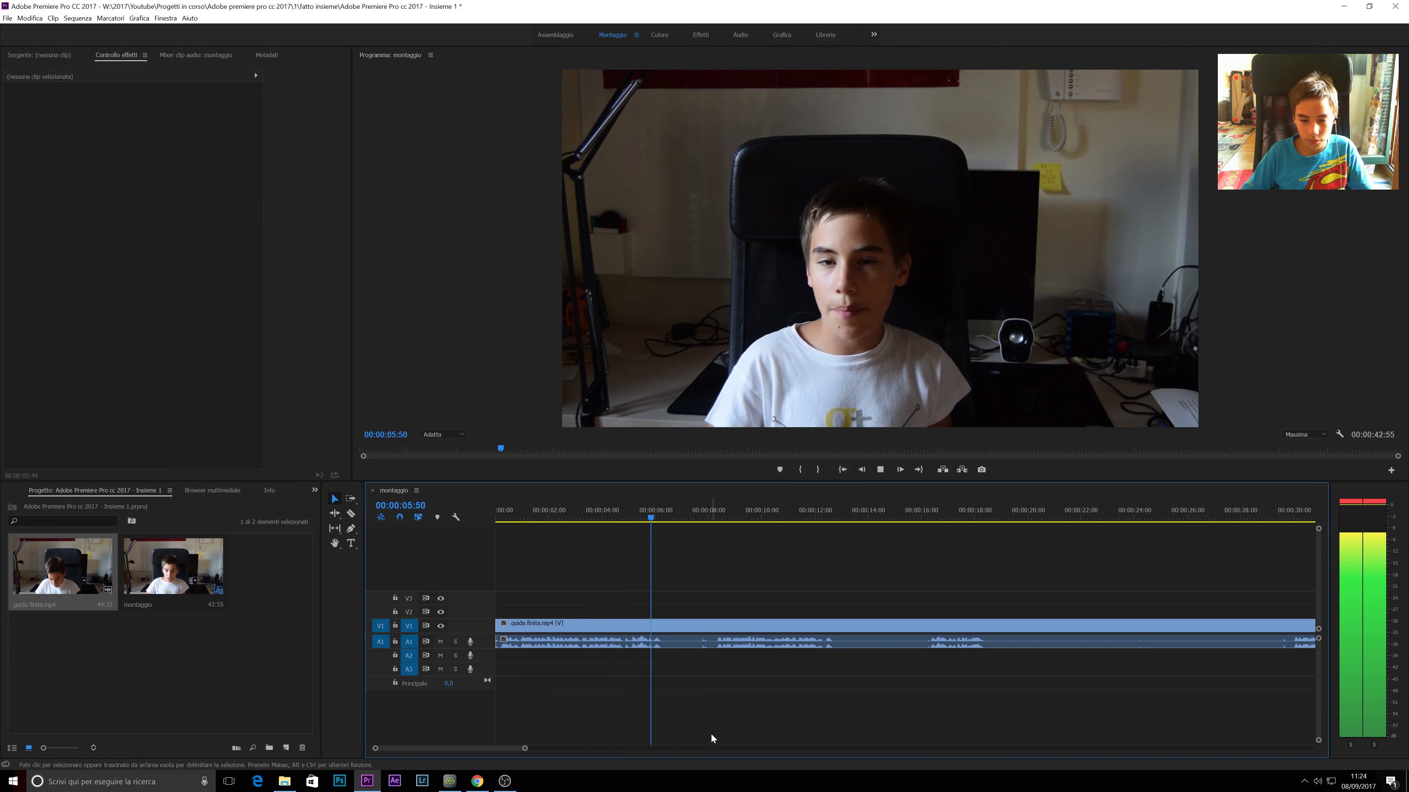
drag(674, 524, 664, 523)
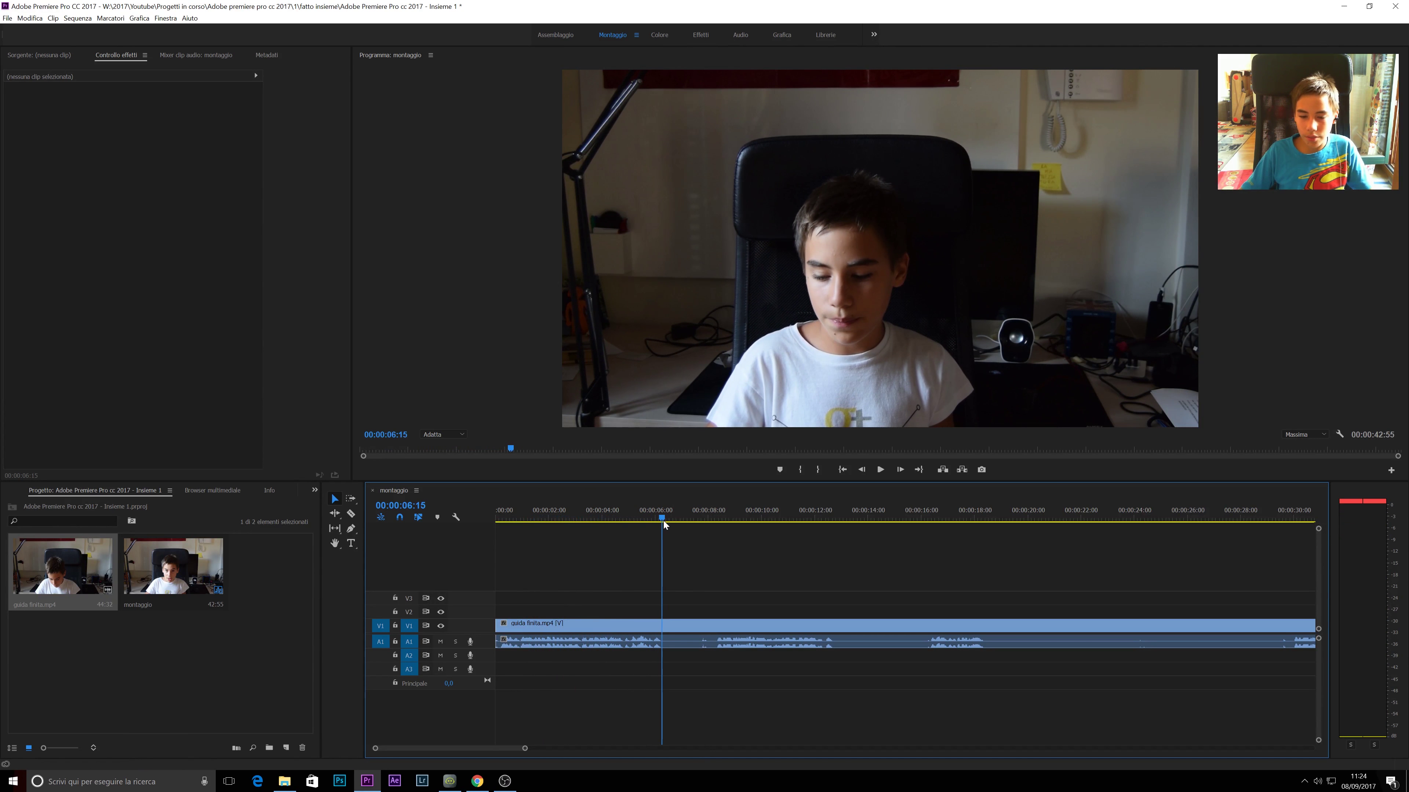
key(ctrl+k)
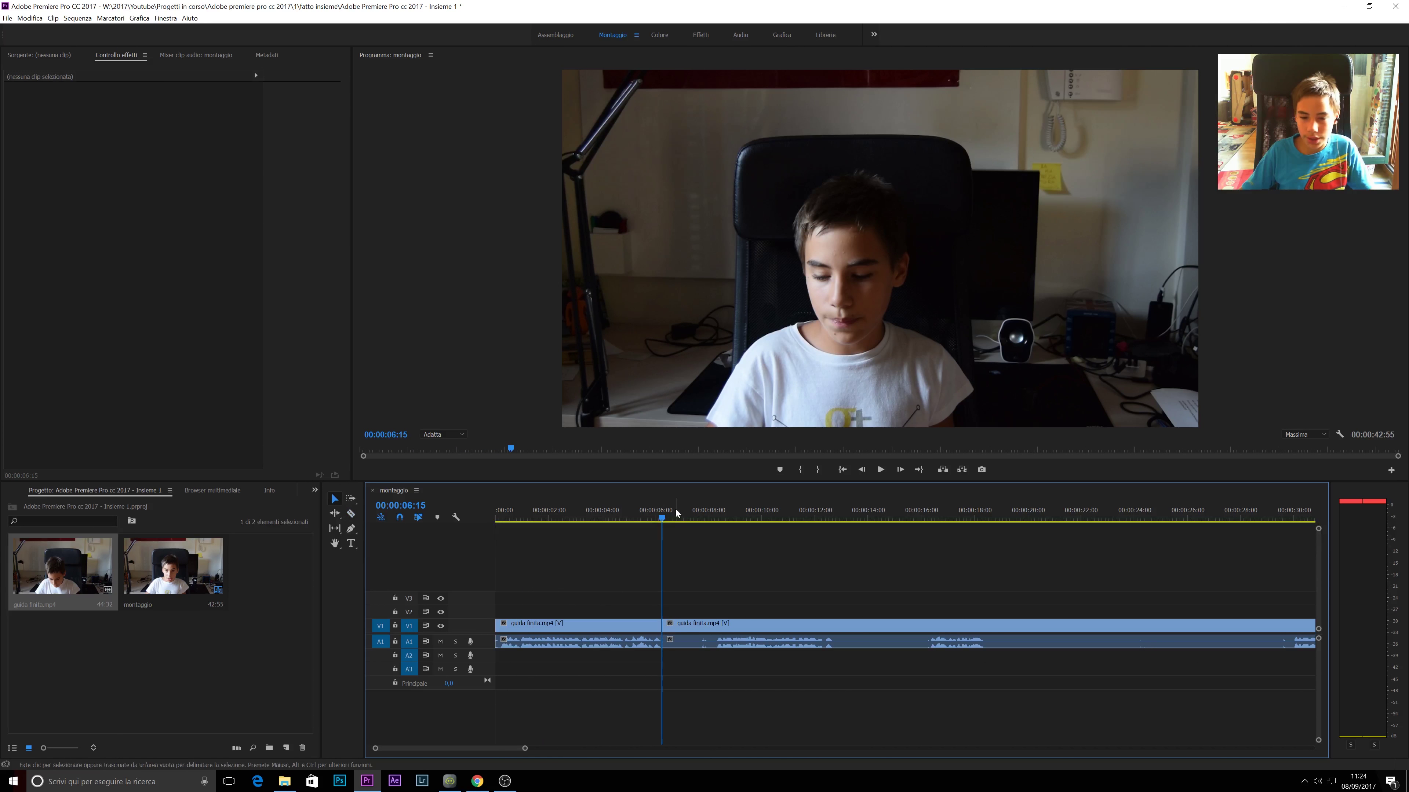
drag(676, 516, 716, 532)
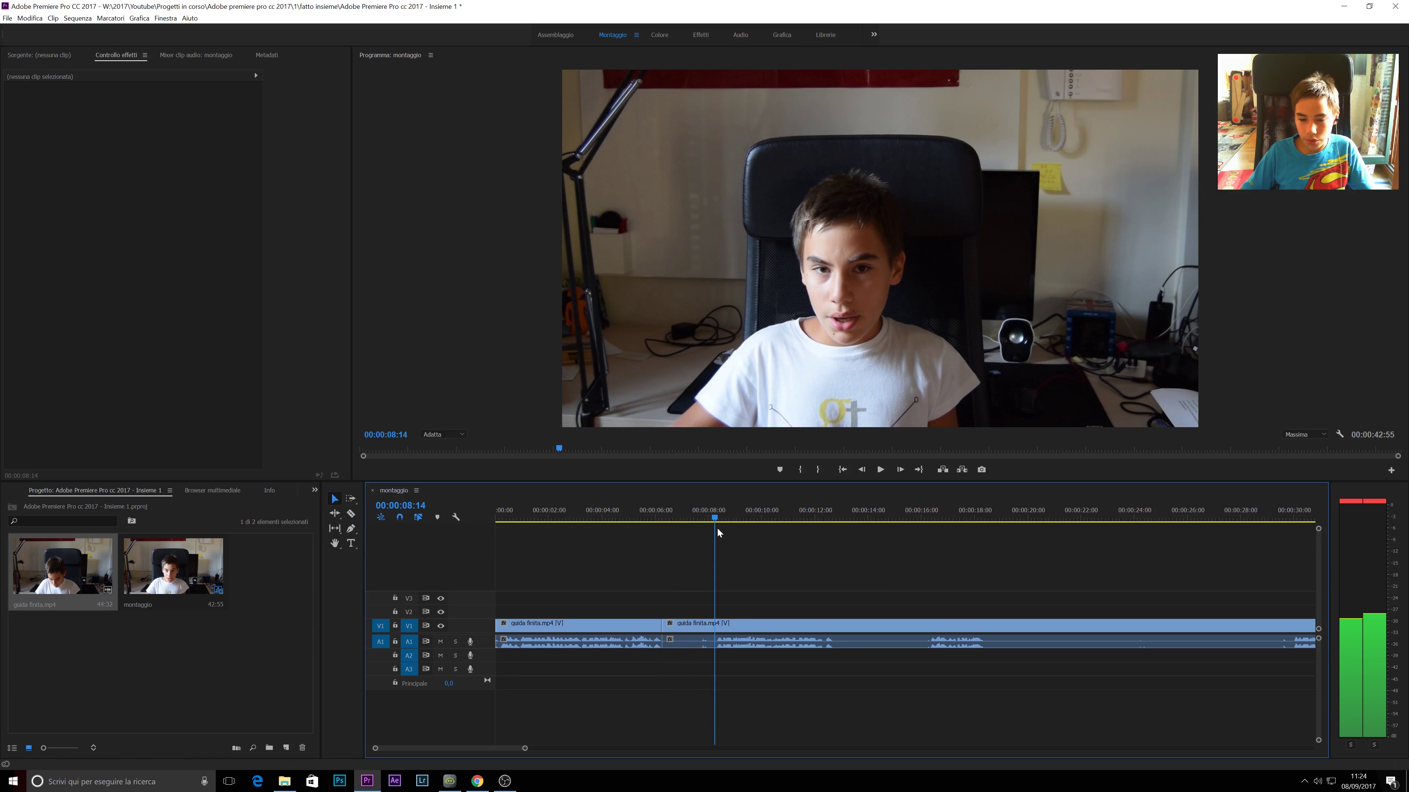
key(ctrl+k)
click(700, 626)
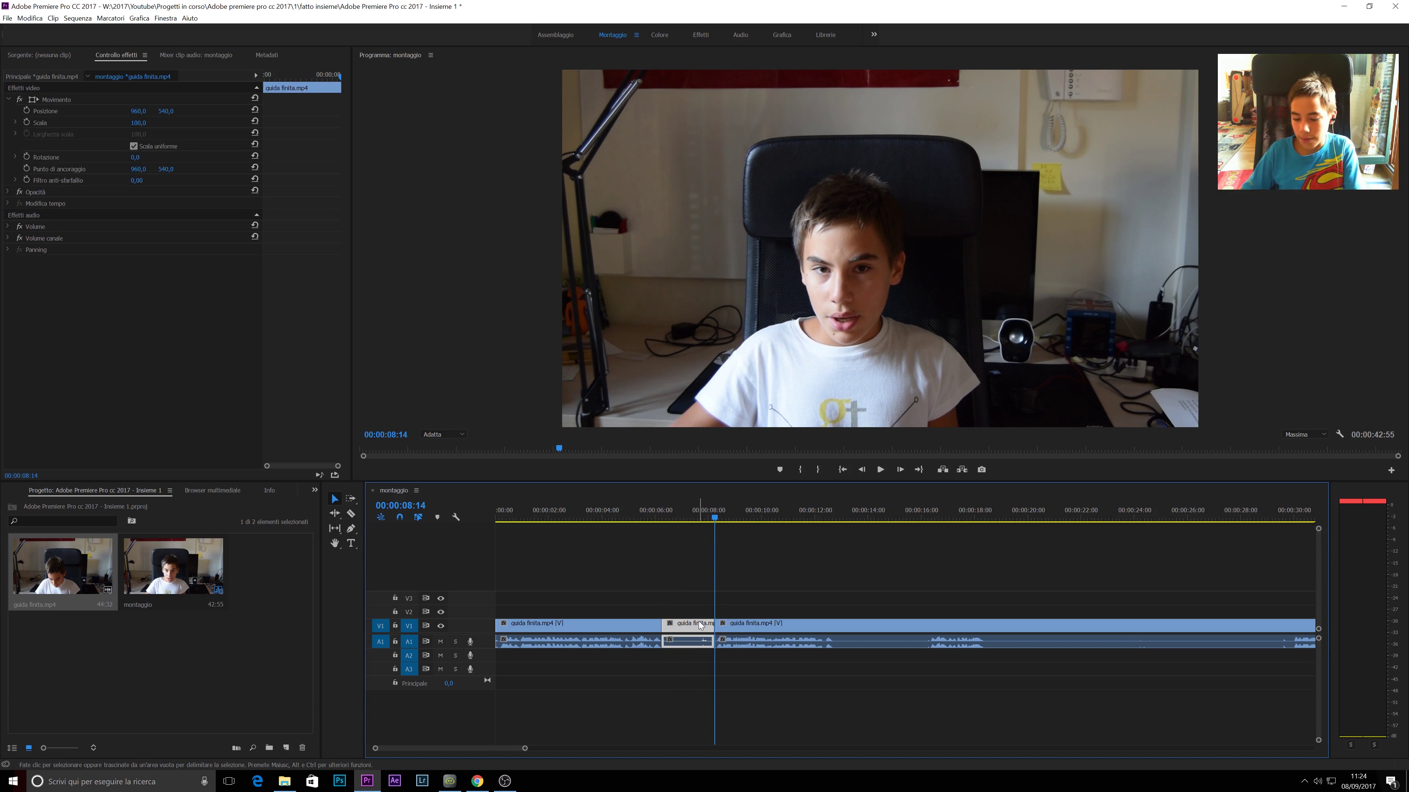
key(Delete)
click(688, 625)
key(Delete)
click(654, 516)
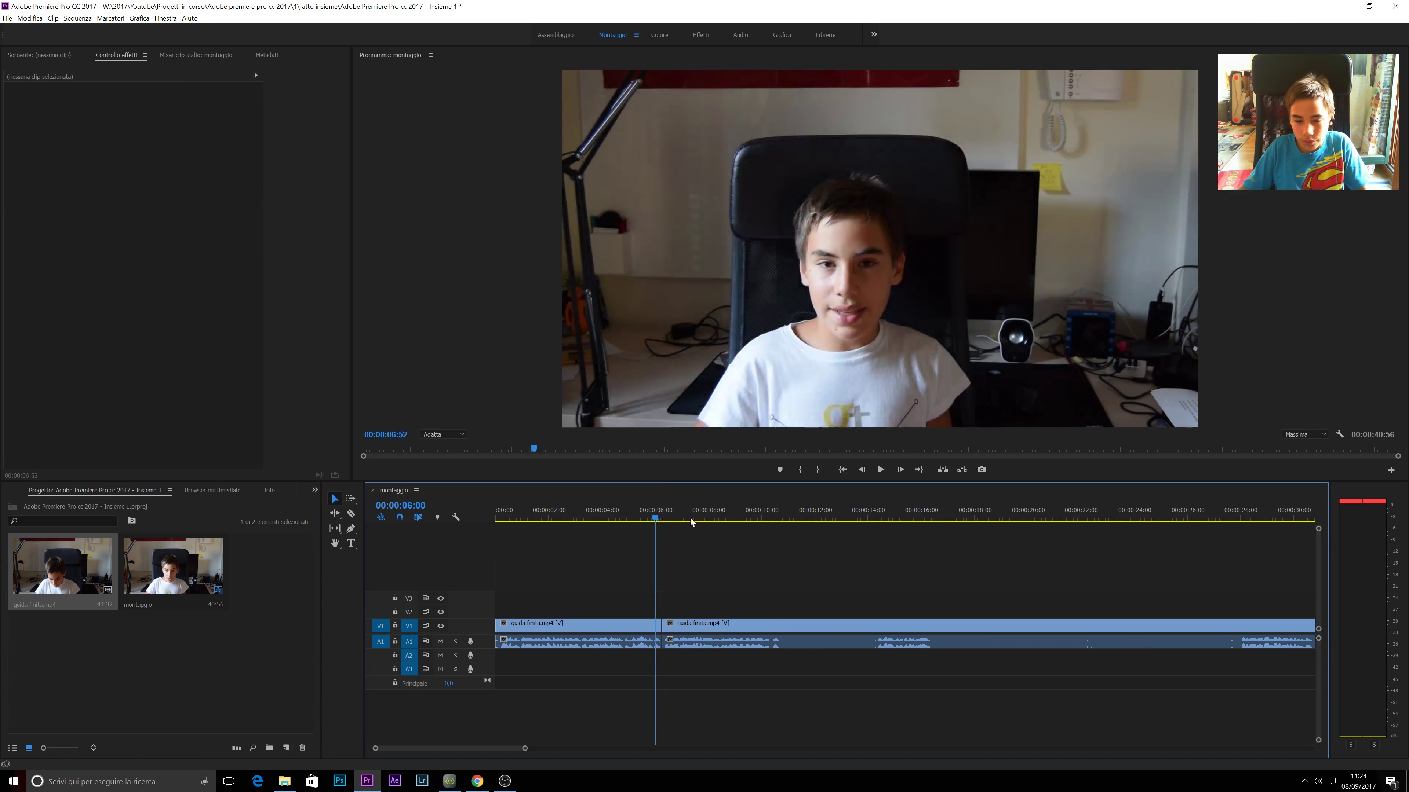
Split the clip at 00:00:10:48 and move the playhead to 00:00:15:10
drag(692, 522, 783, 533)
key(c)
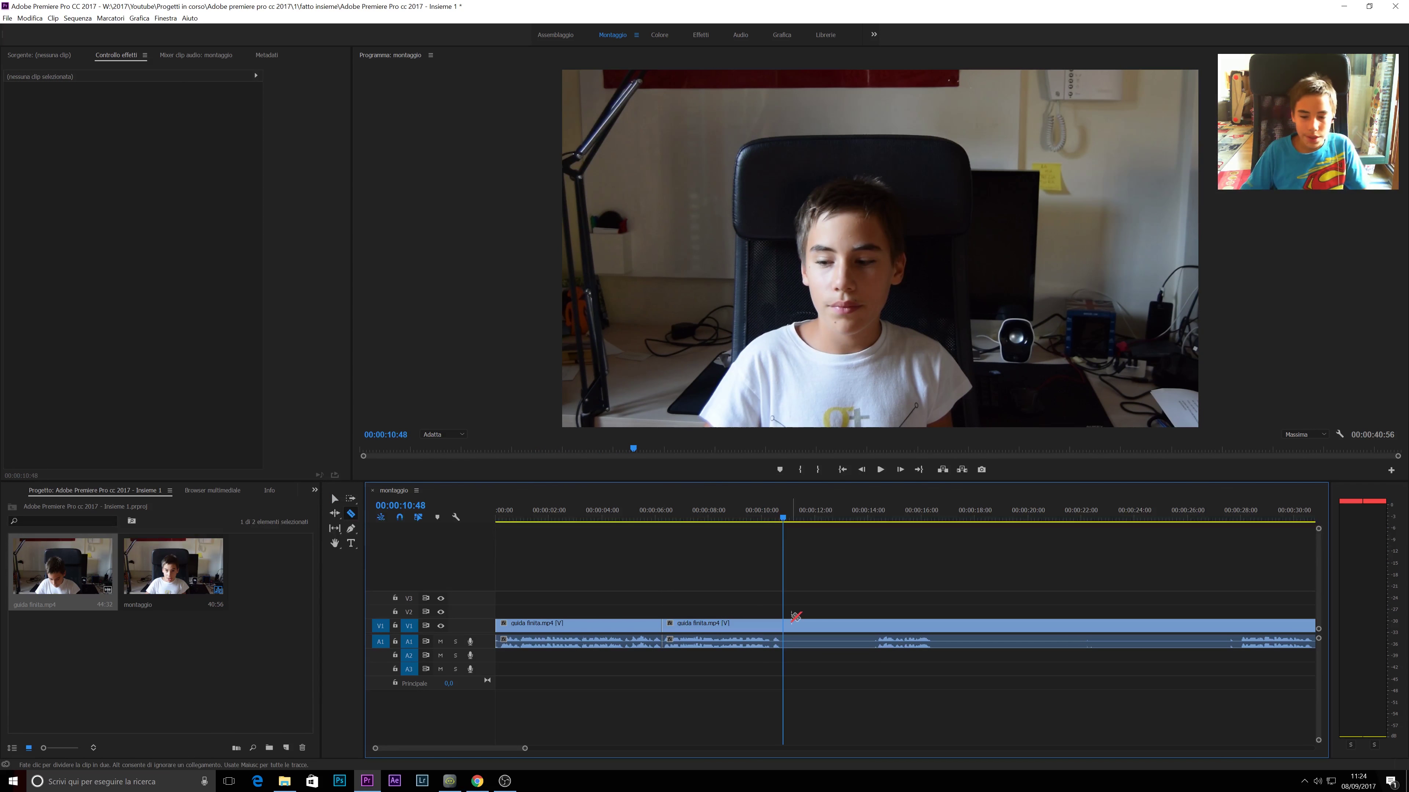
click(795, 616)
key(v)
click(899, 519)
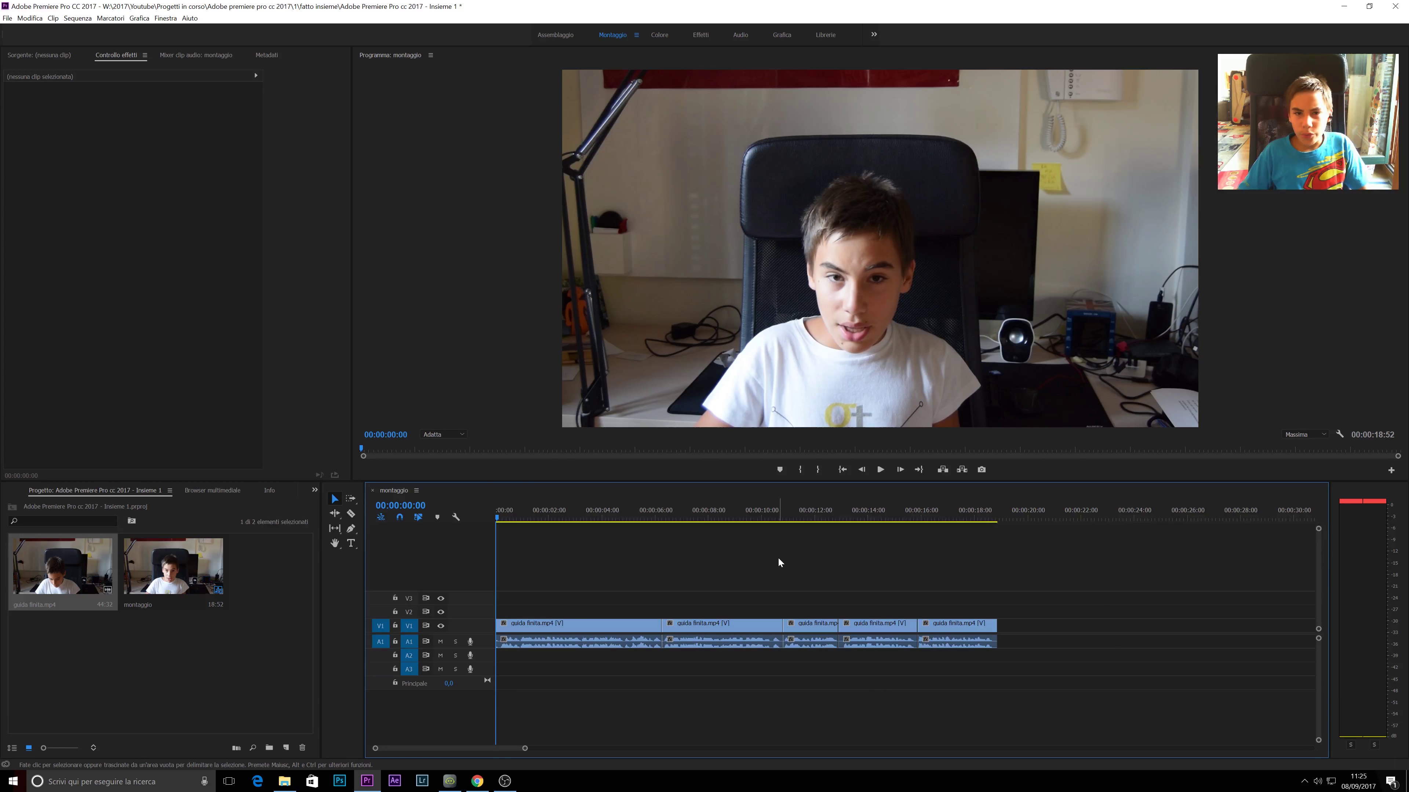
key(space)
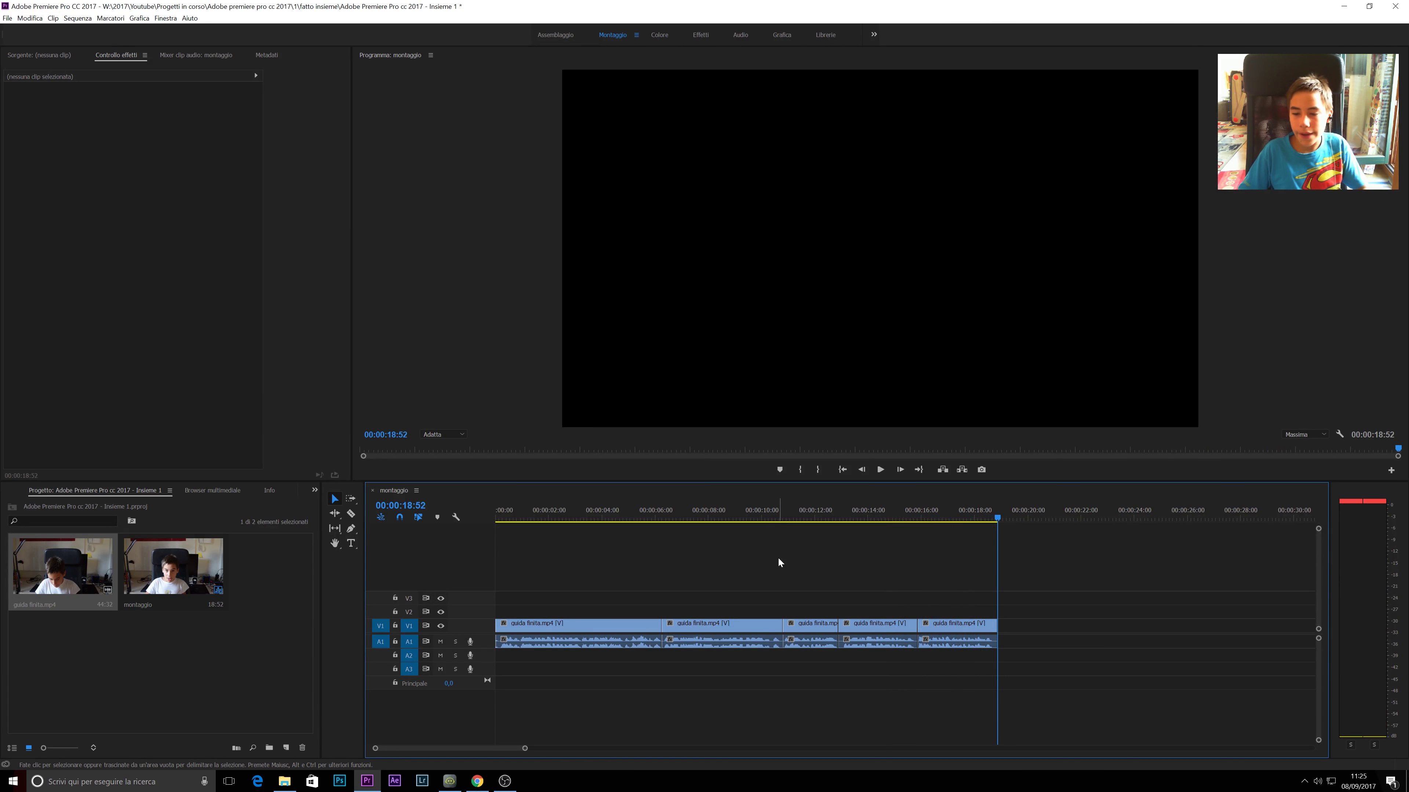
drag(998, 517, 480, 516)
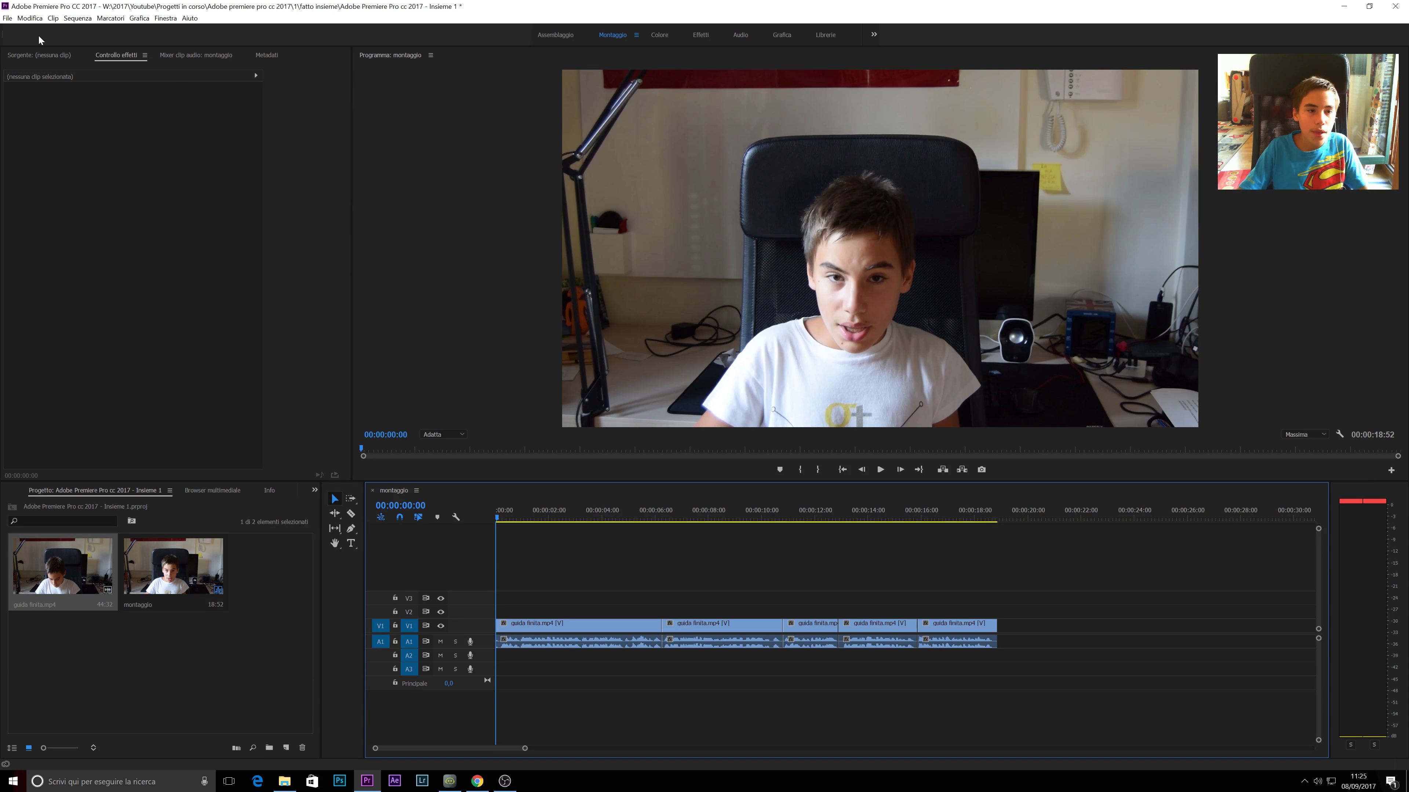
Open Export Media and set the format to H.264 with the YouTube 1080p HD preset
click(4, 17)
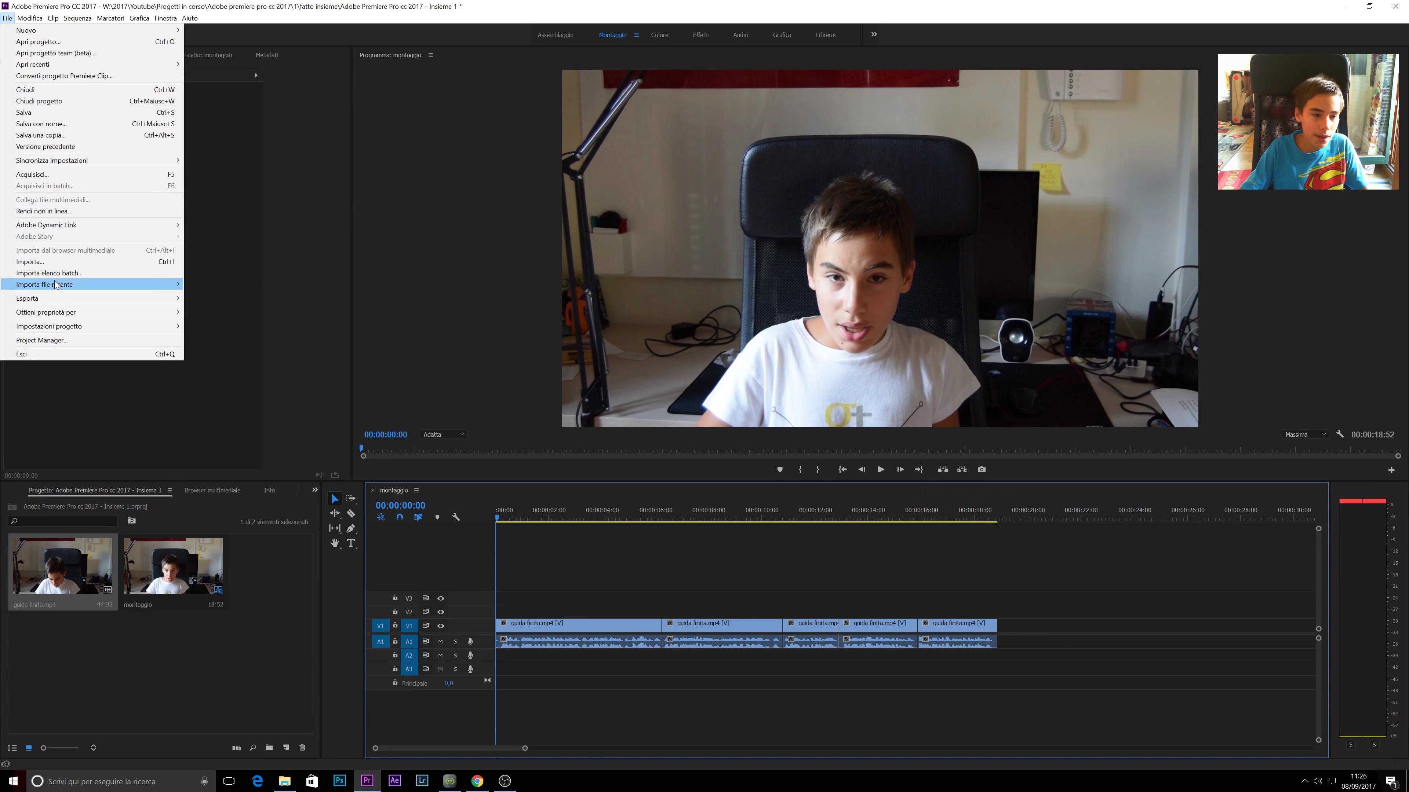
mouse_move(160, 299)
click(228, 299)
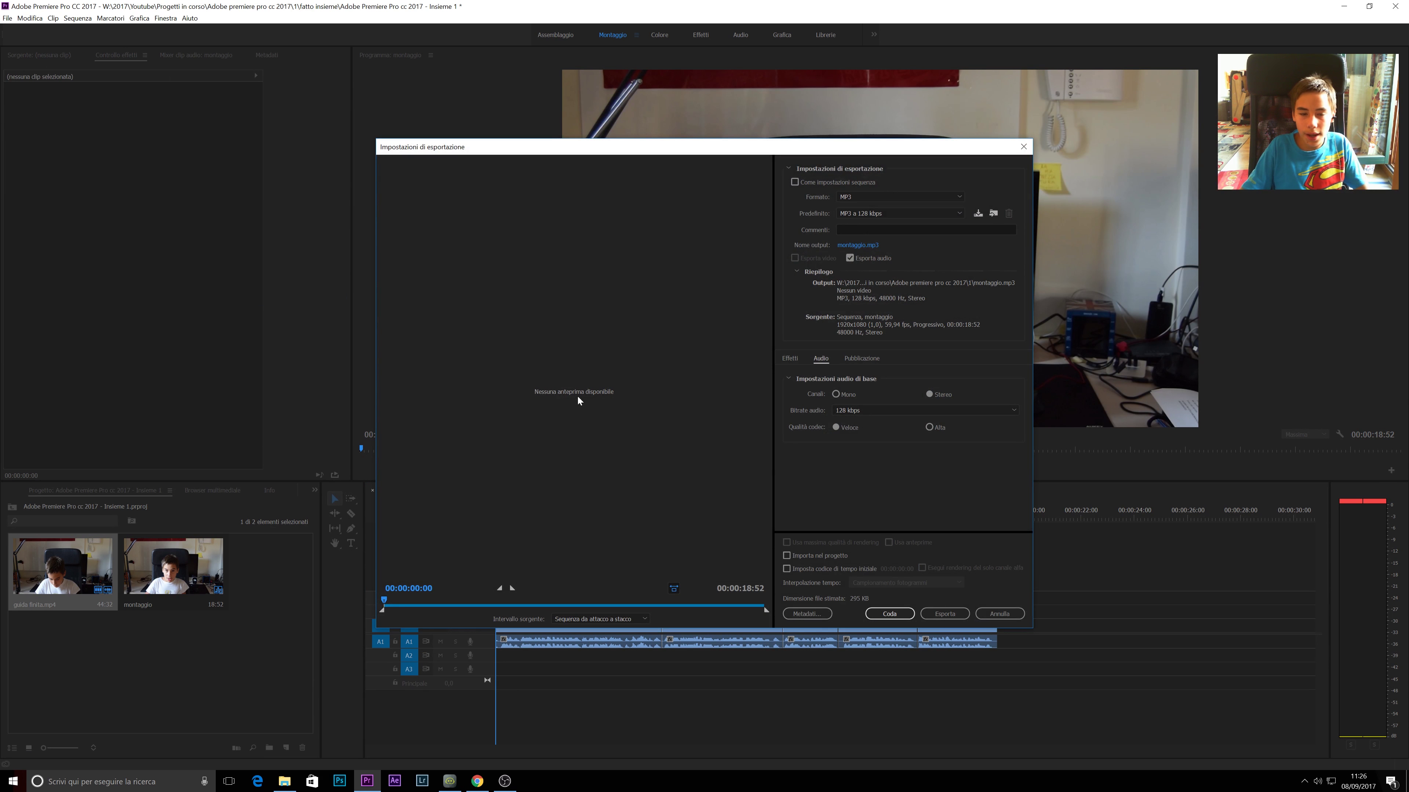
click(882, 197)
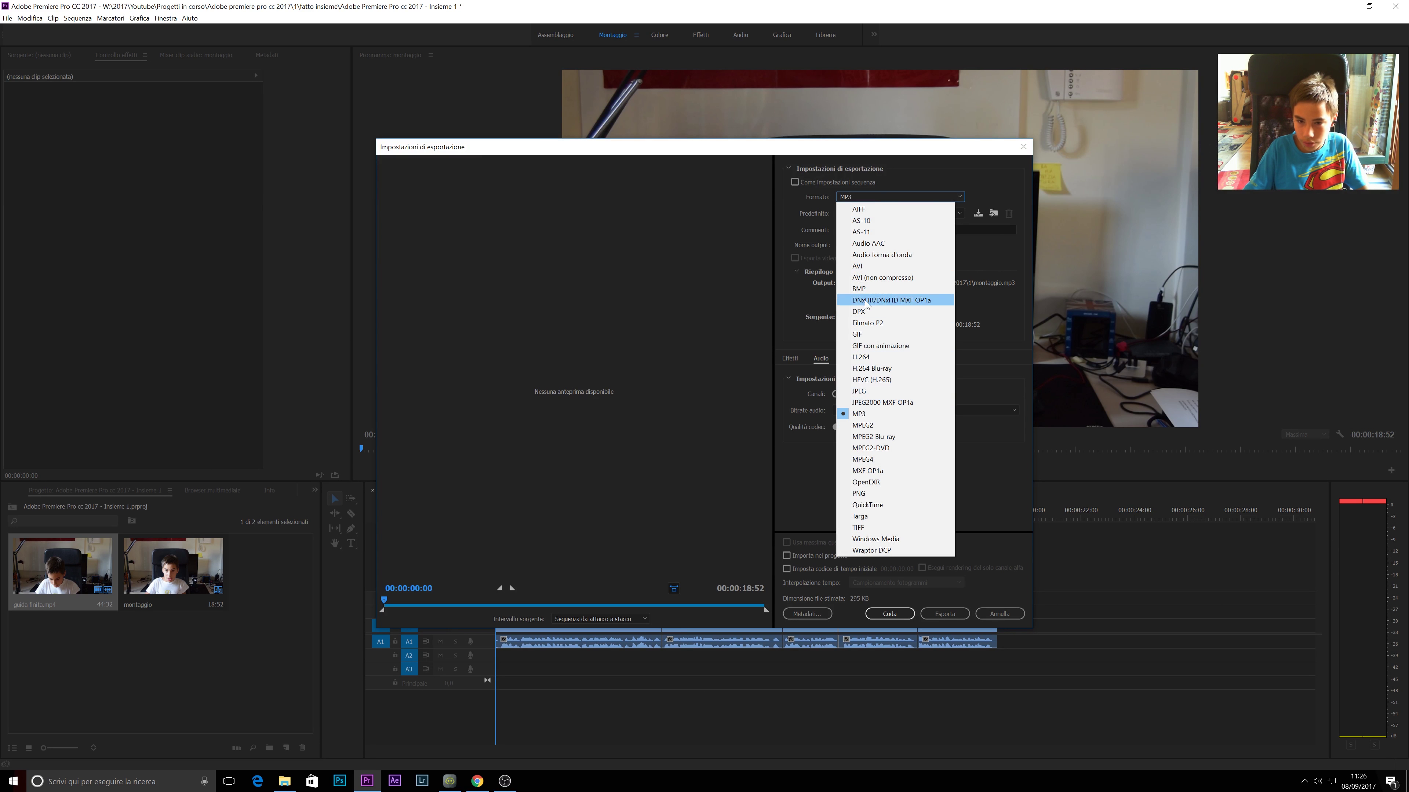
click(865, 357)
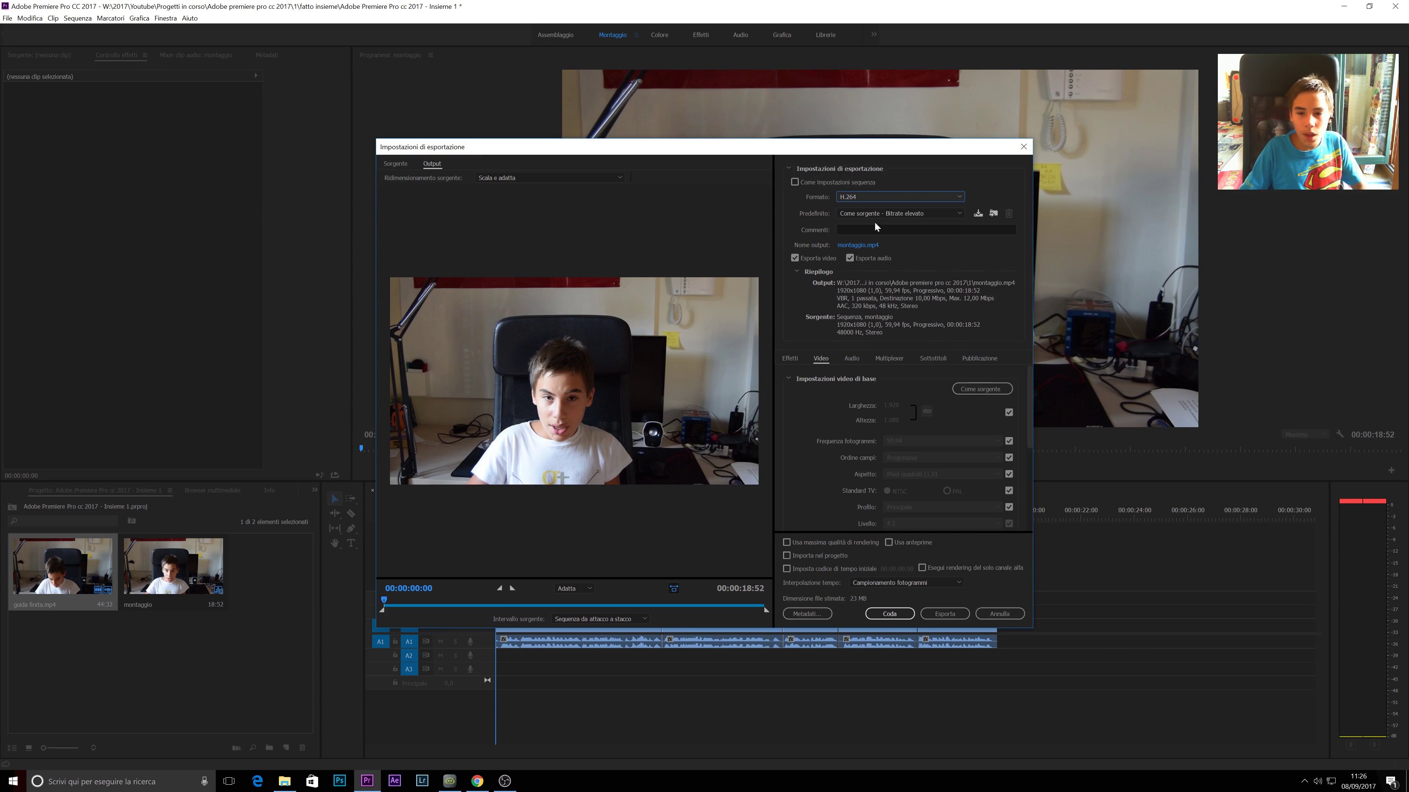
click(865, 218)
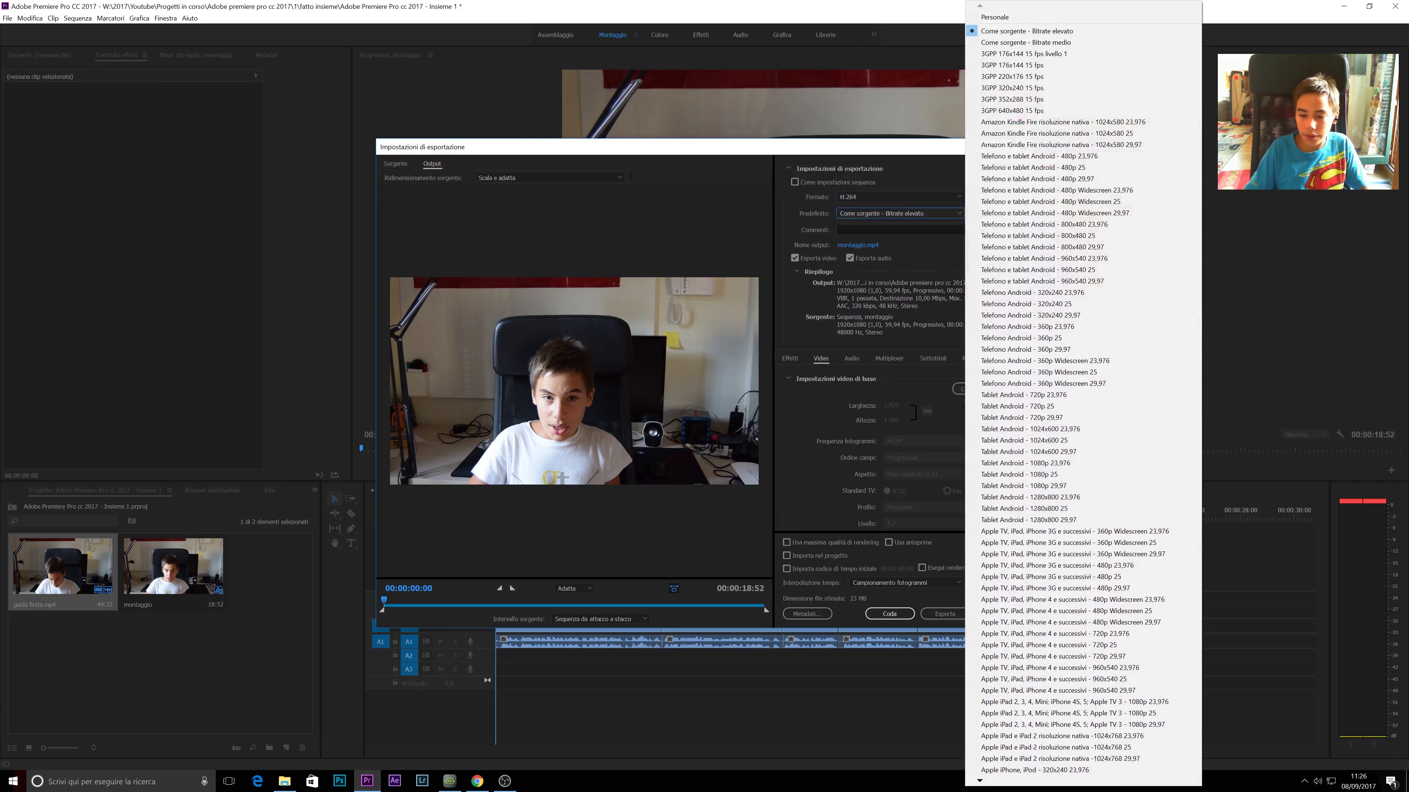
mouse_move(1054, 782)
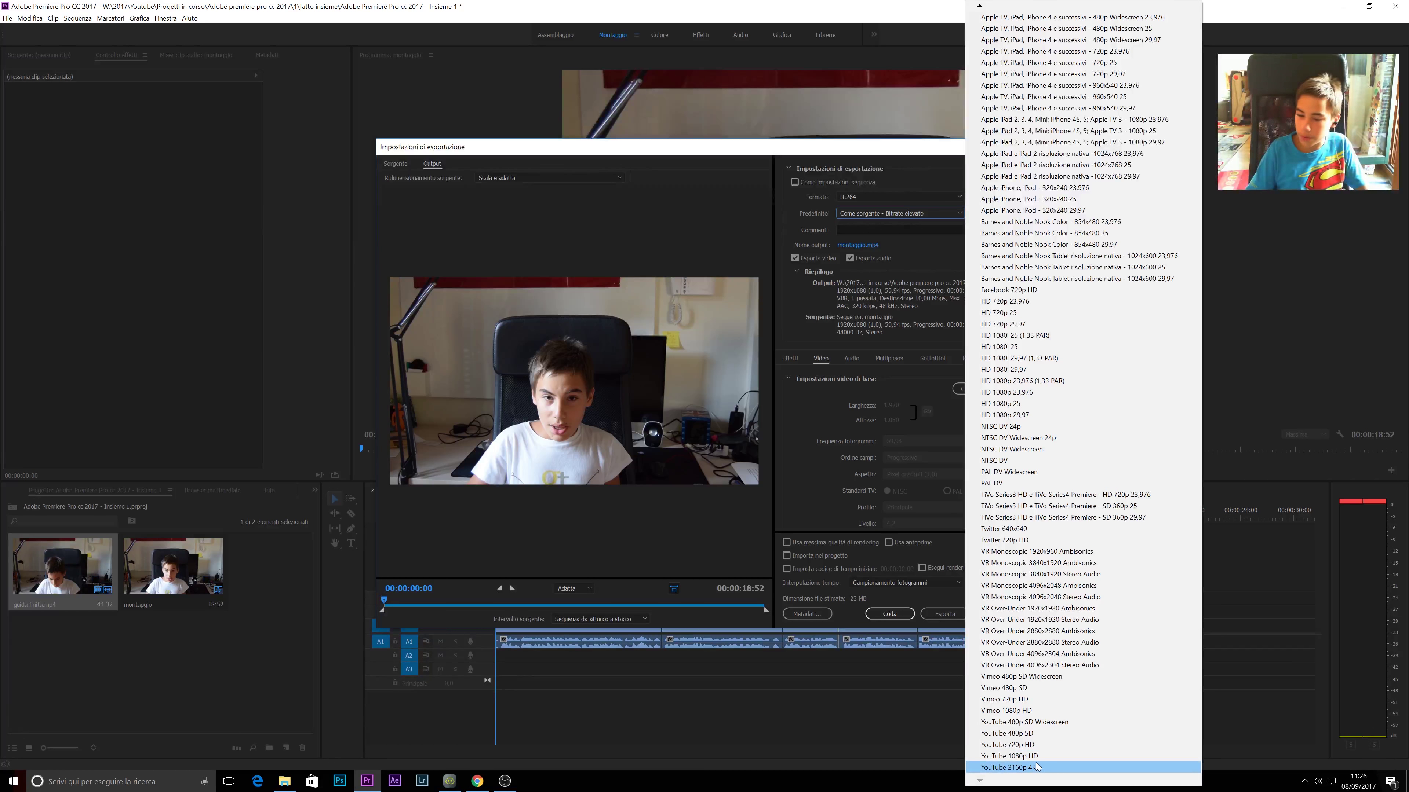
click(1037, 757)
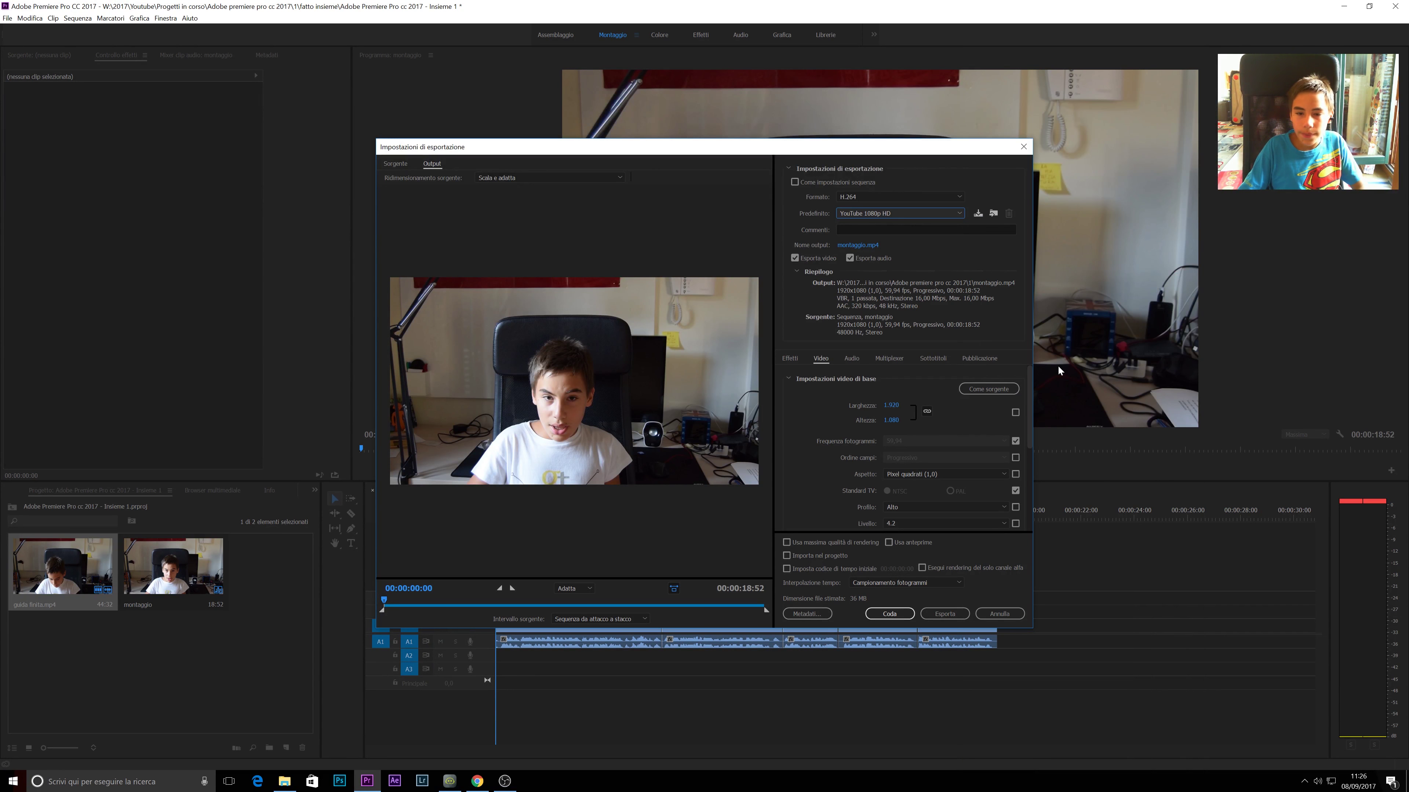
click(857, 247)
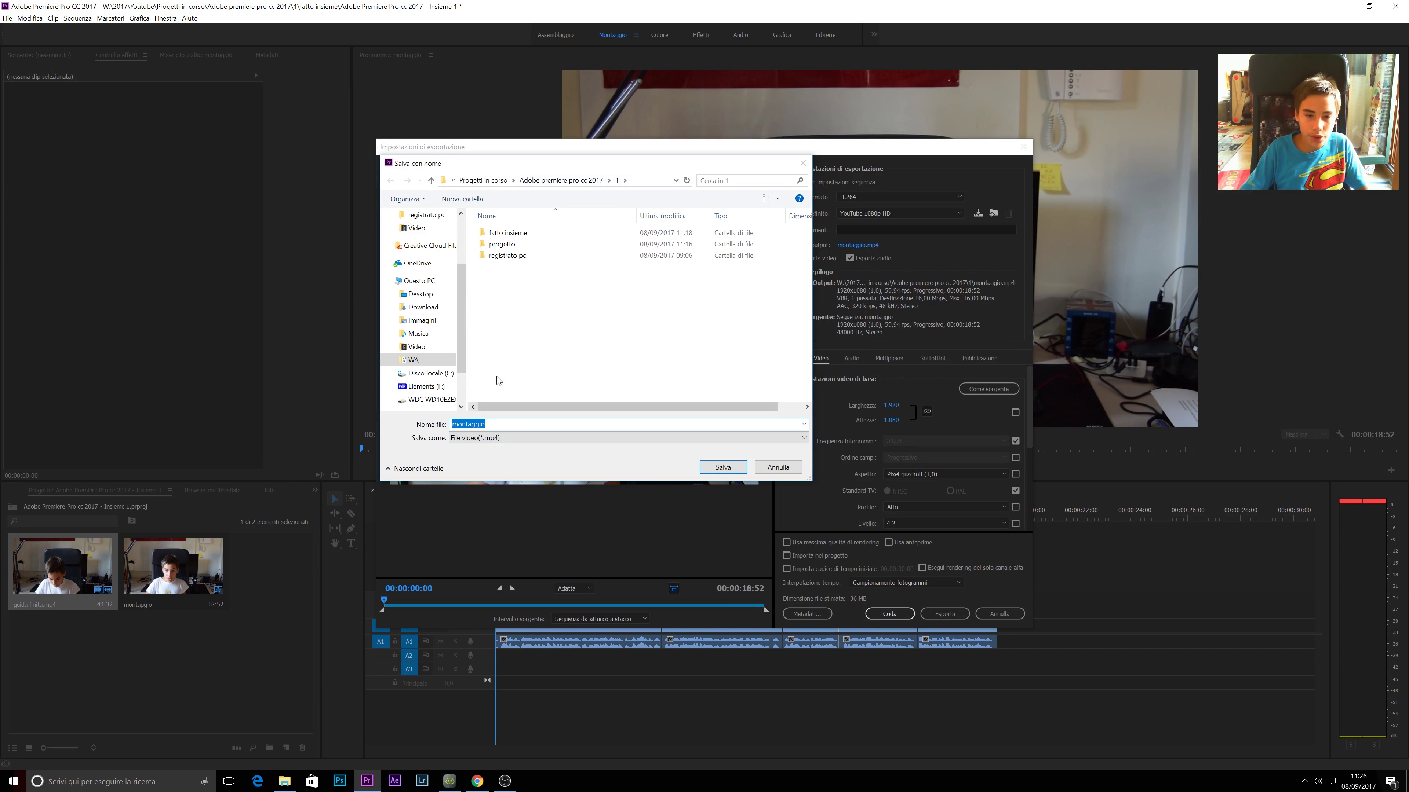
Save the output as 'video finito 2' in fatto insieme and enable maximum render depth
double_click(566, 233)
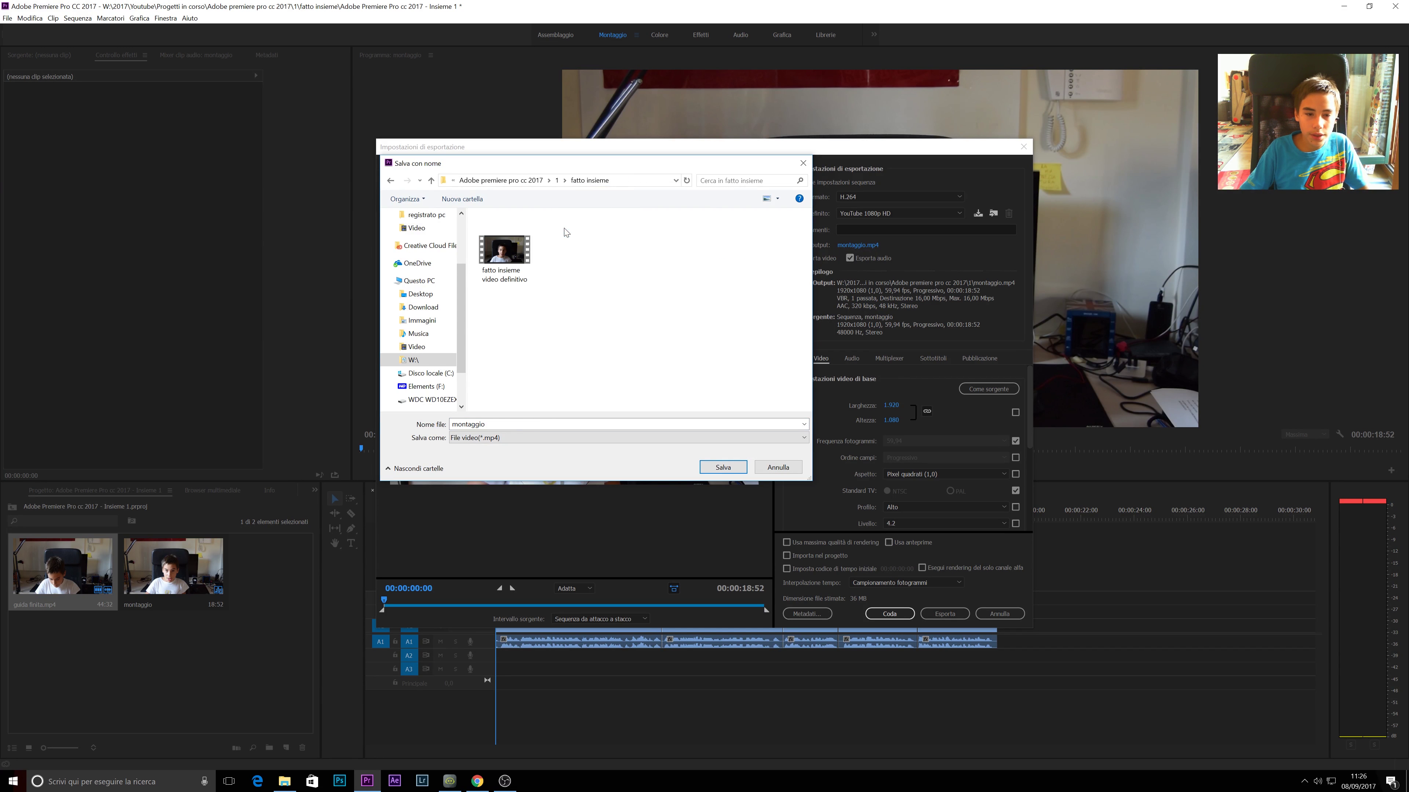
double_click(468, 424)
text(v)
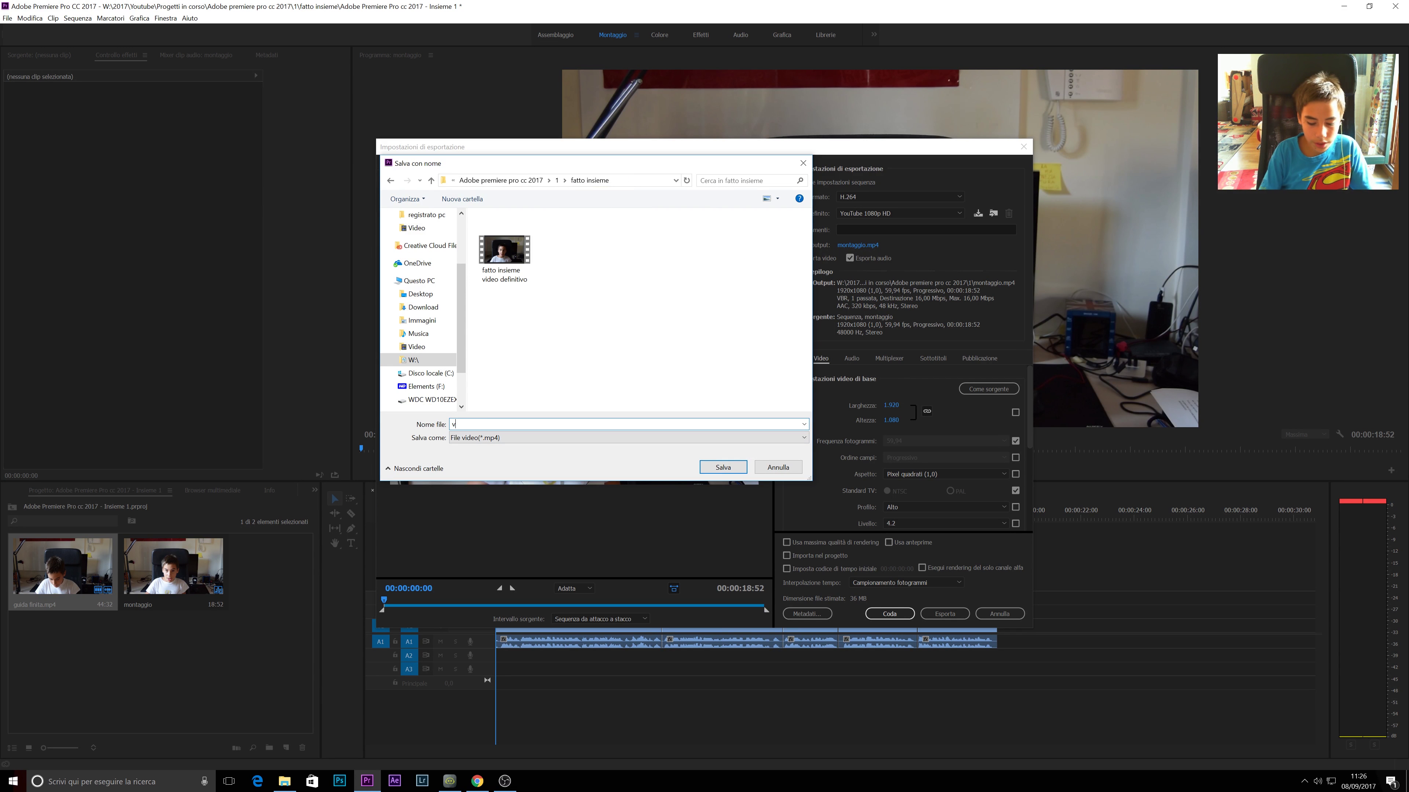
text(ideo finito 2)
key(Return)
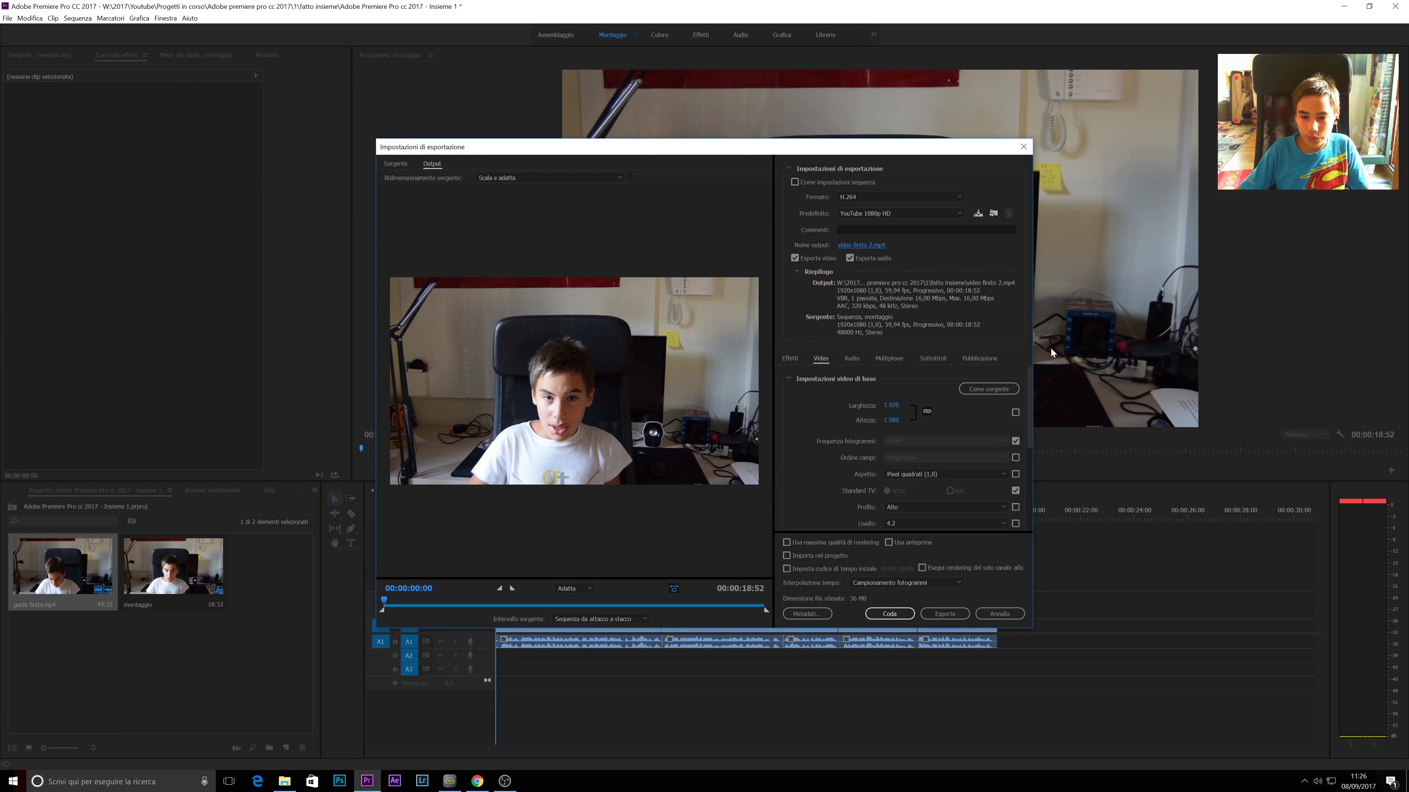
drag(1029, 404, 1029, 424)
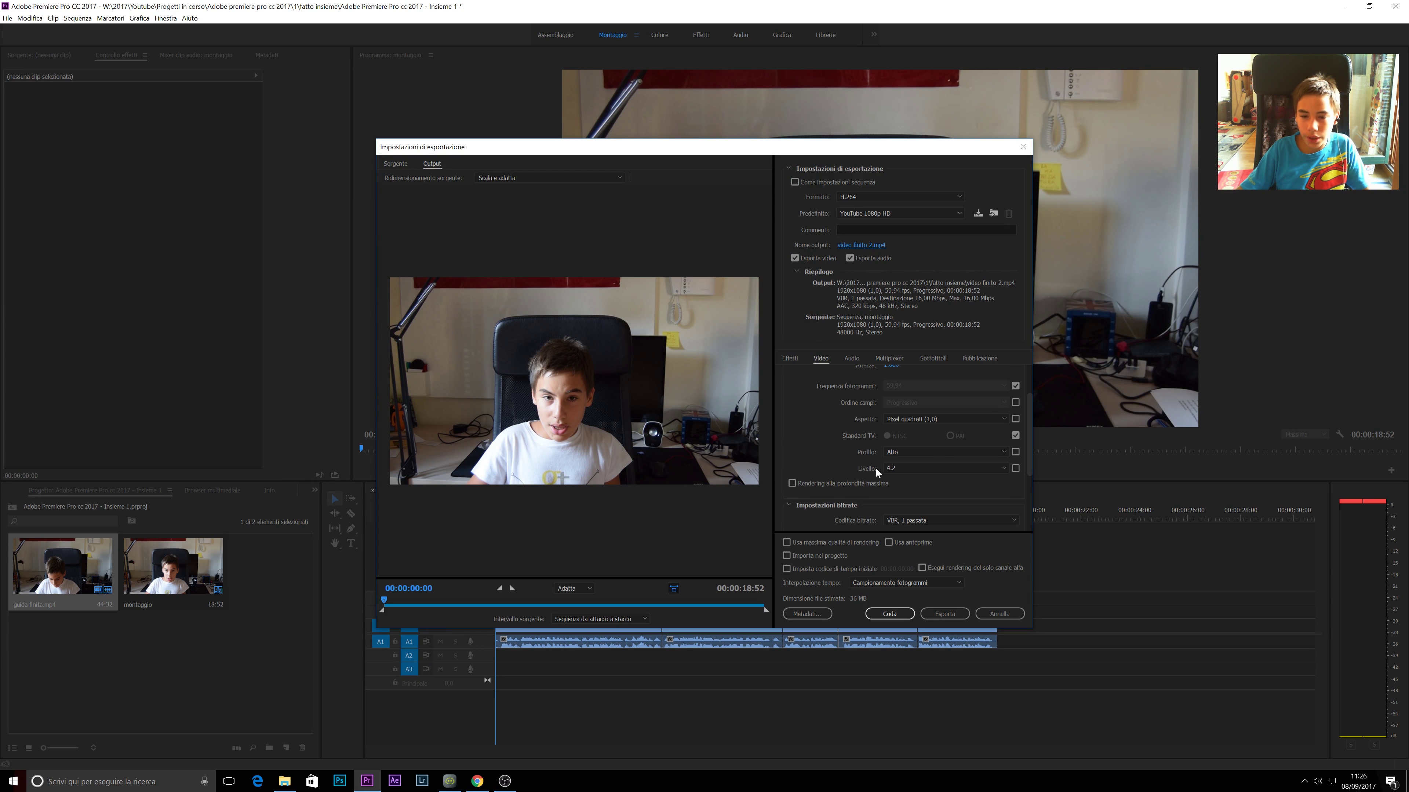
click(793, 484)
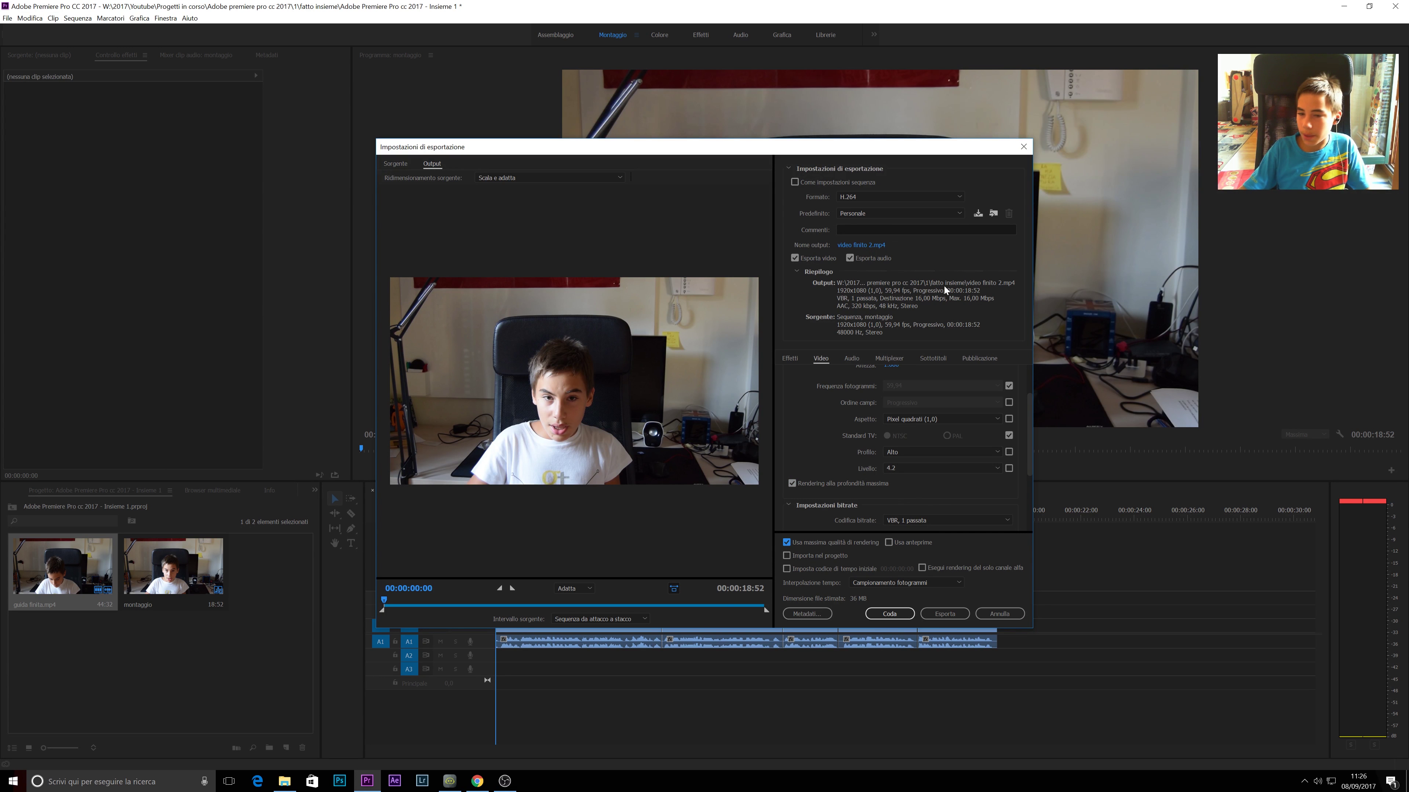
Scroll through the export settings to review the 1920x1080 H.264 output
drag(1028, 417, 1030, 437)
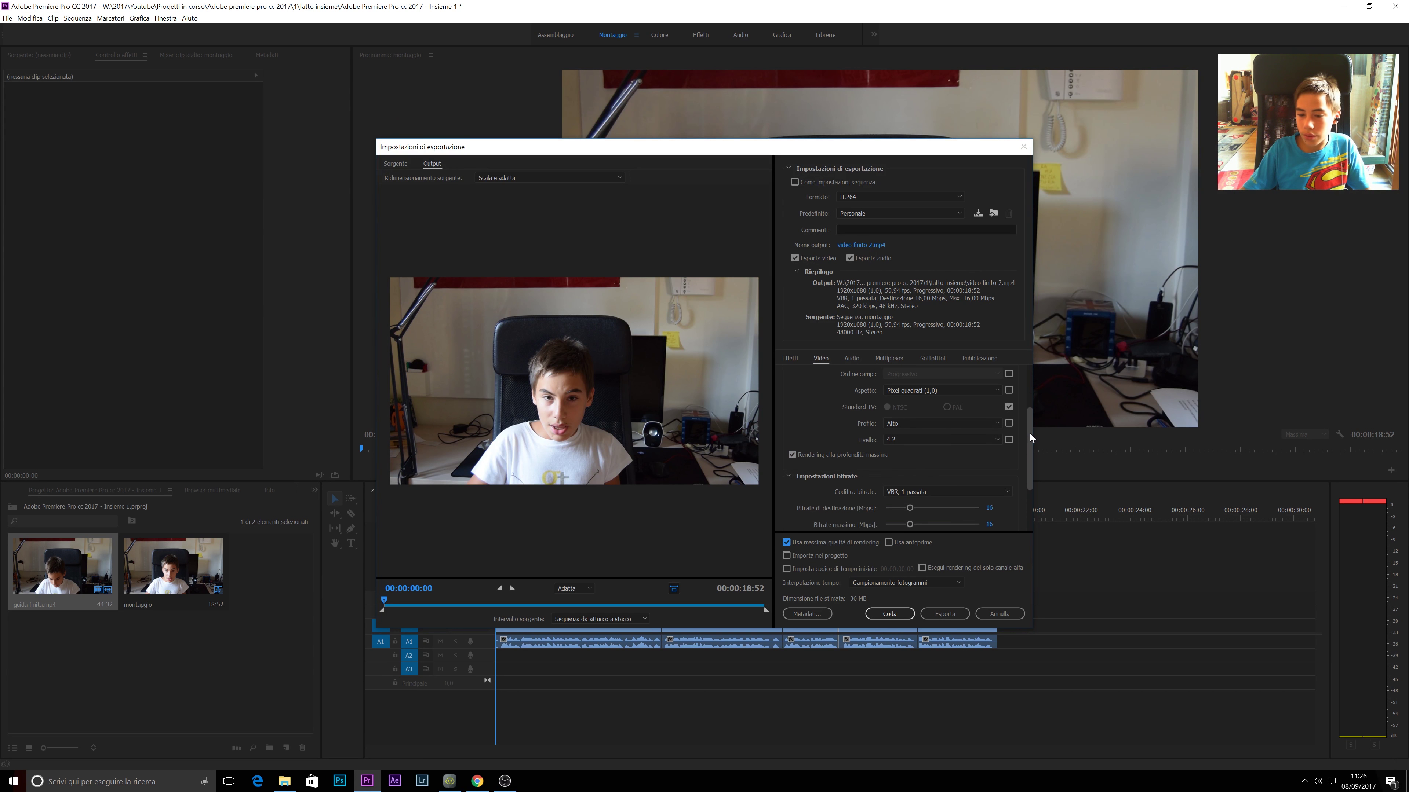
scroll(1030, 435, up, 5)
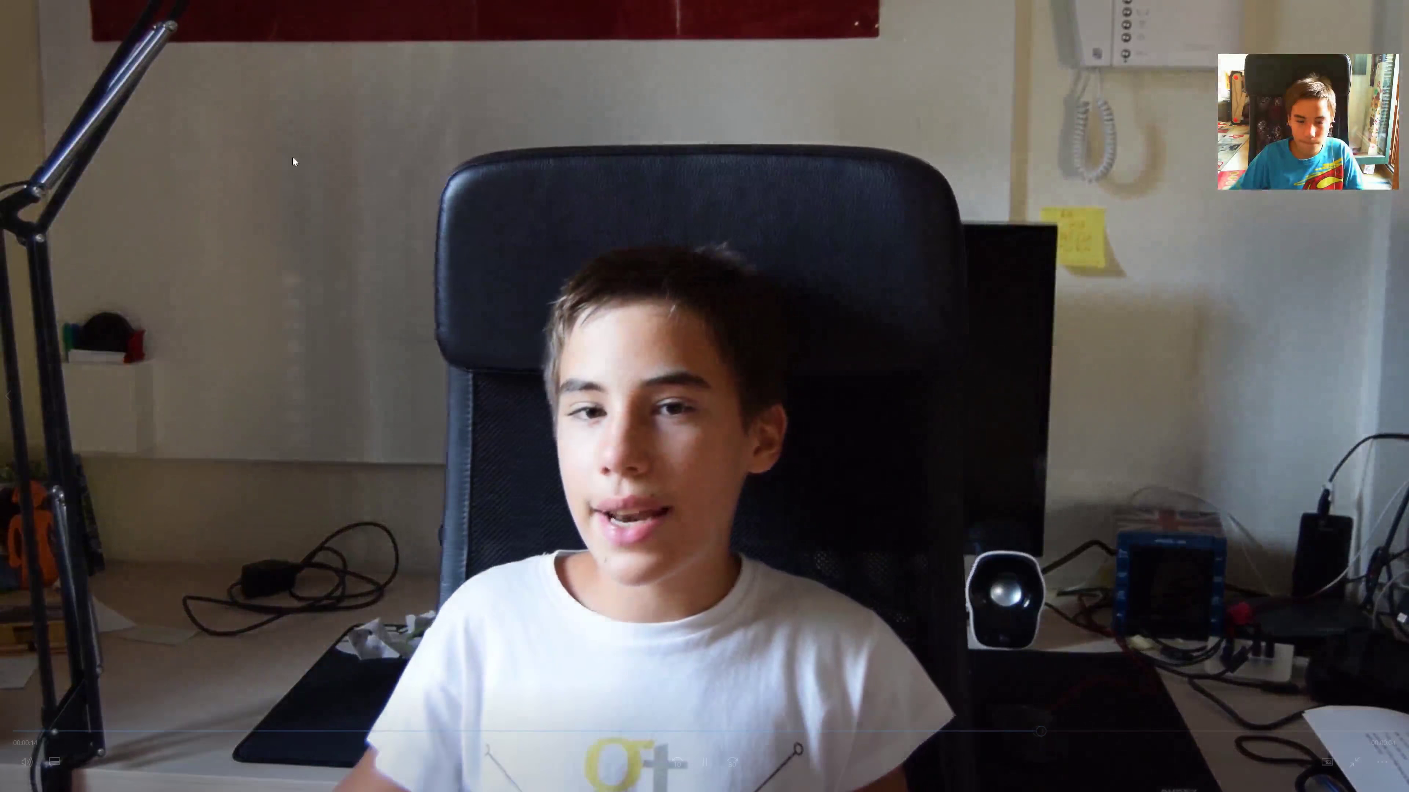
mouse_move(427, 258)
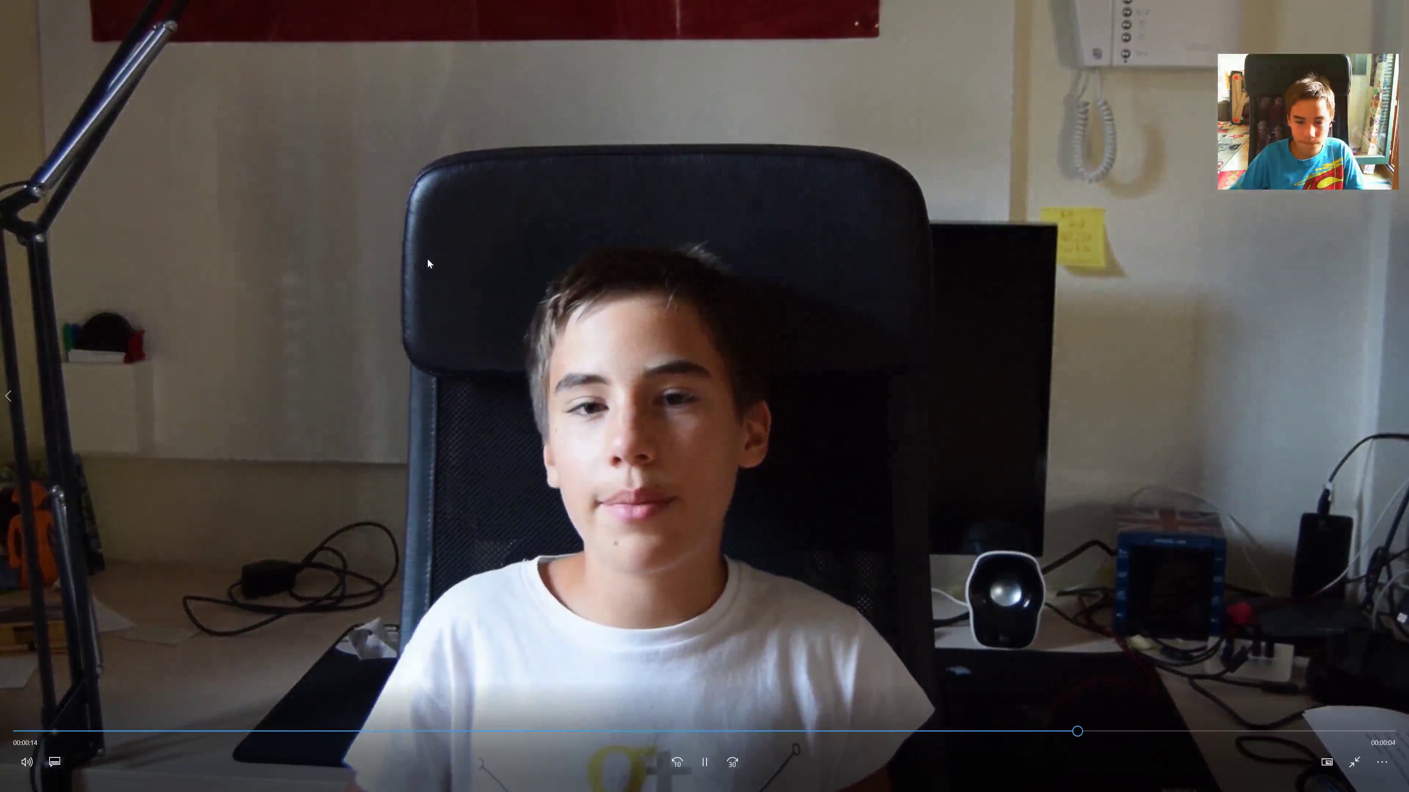